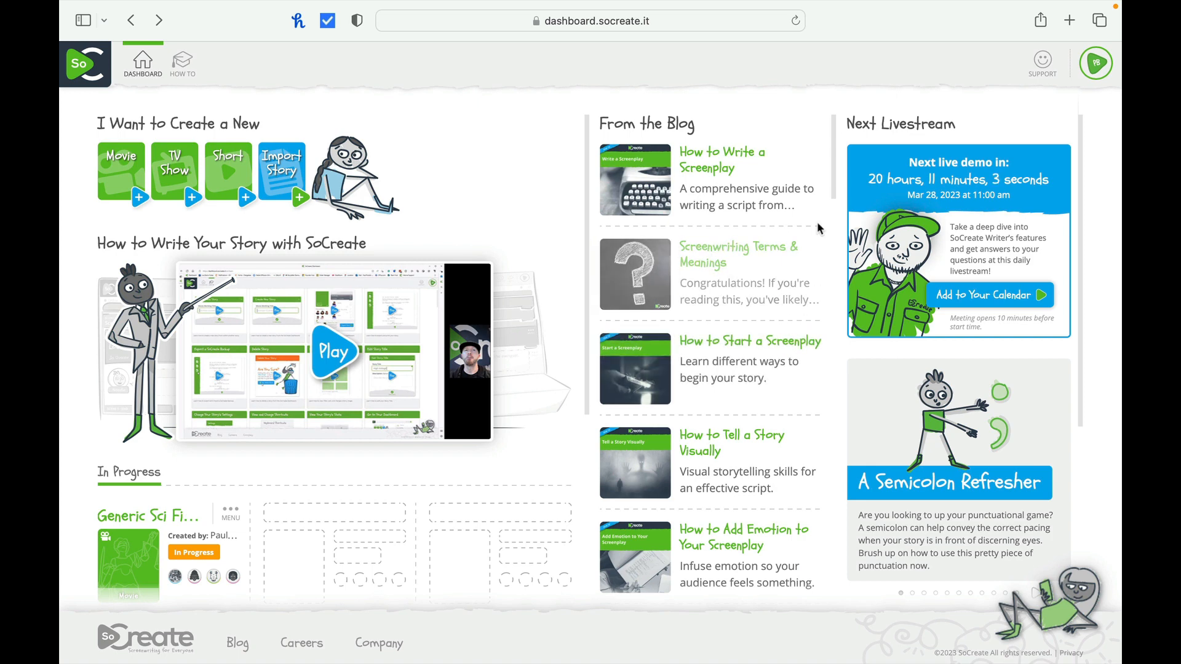
# - Browse the dashboard's blog list, view the Character Description Examples article, and return to the dashboard
pyautogui.moveTo(833, 187)
pyautogui.mouseDown()
pyautogui.moveTo(823, 232)
pyautogui.moveTo(835, 190)
pyautogui.moveTo(831, 203)
pyautogui.mouseUp()
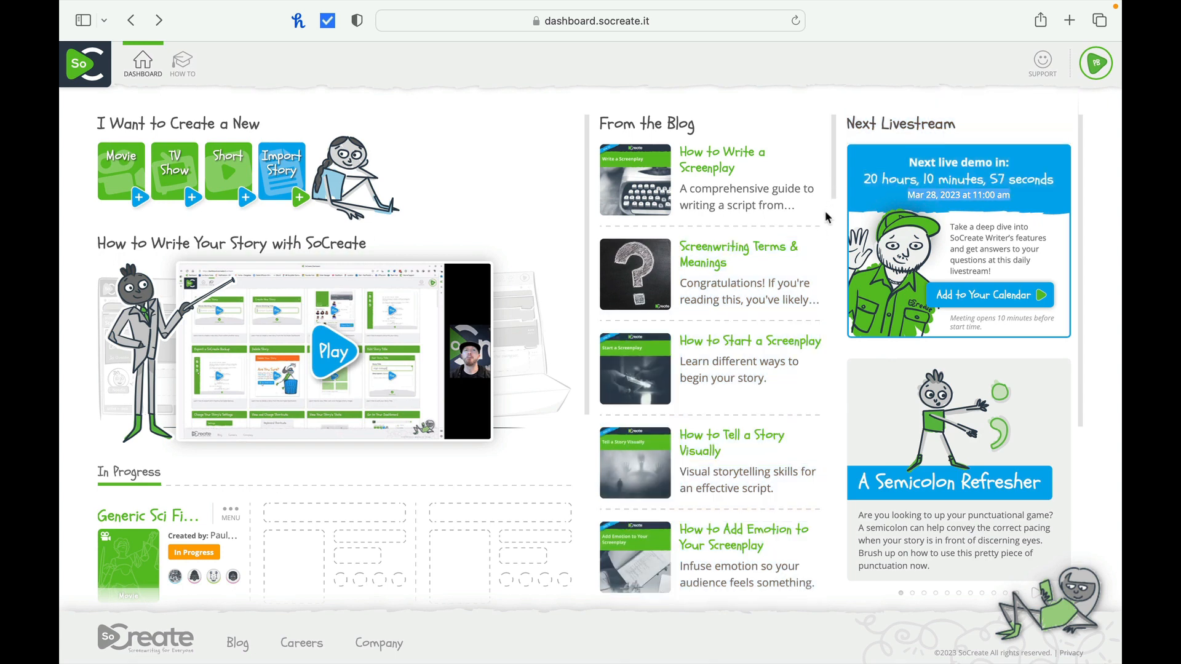
pyautogui.scroll(-2, 826, 217)
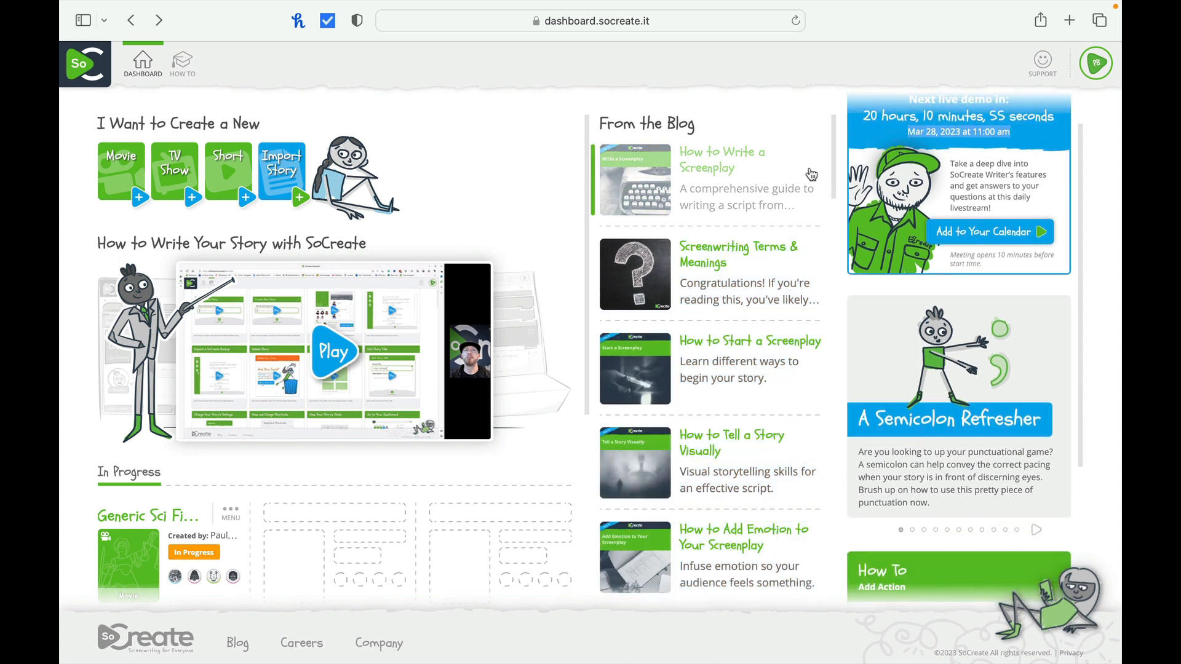
pyautogui.click(811, 143)
pyautogui.scroll(-5, 811, 151)
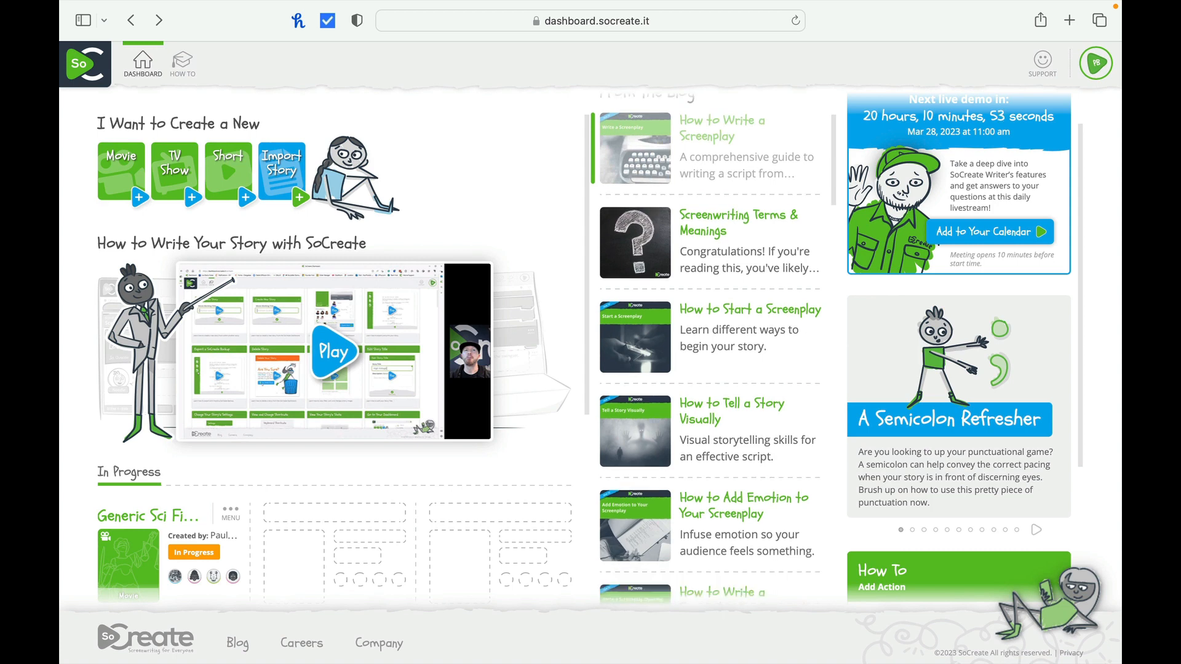
pyautogui.scroll(-3, 713, 345)
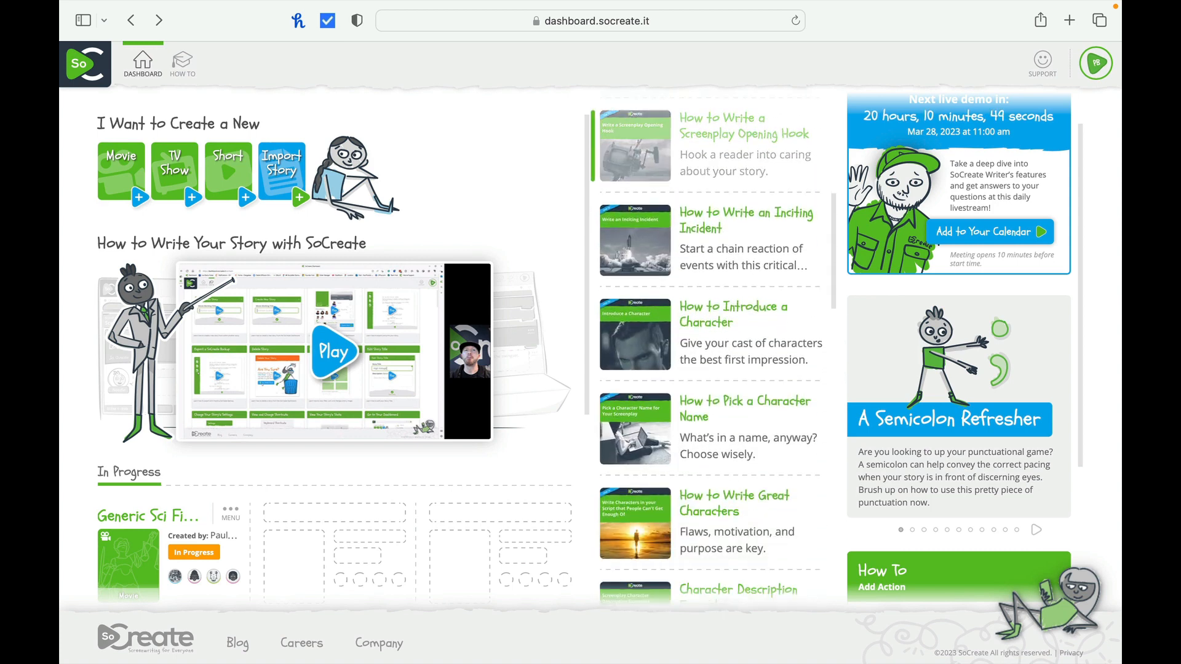
pyautogui.scroll(-2, 811, 150)
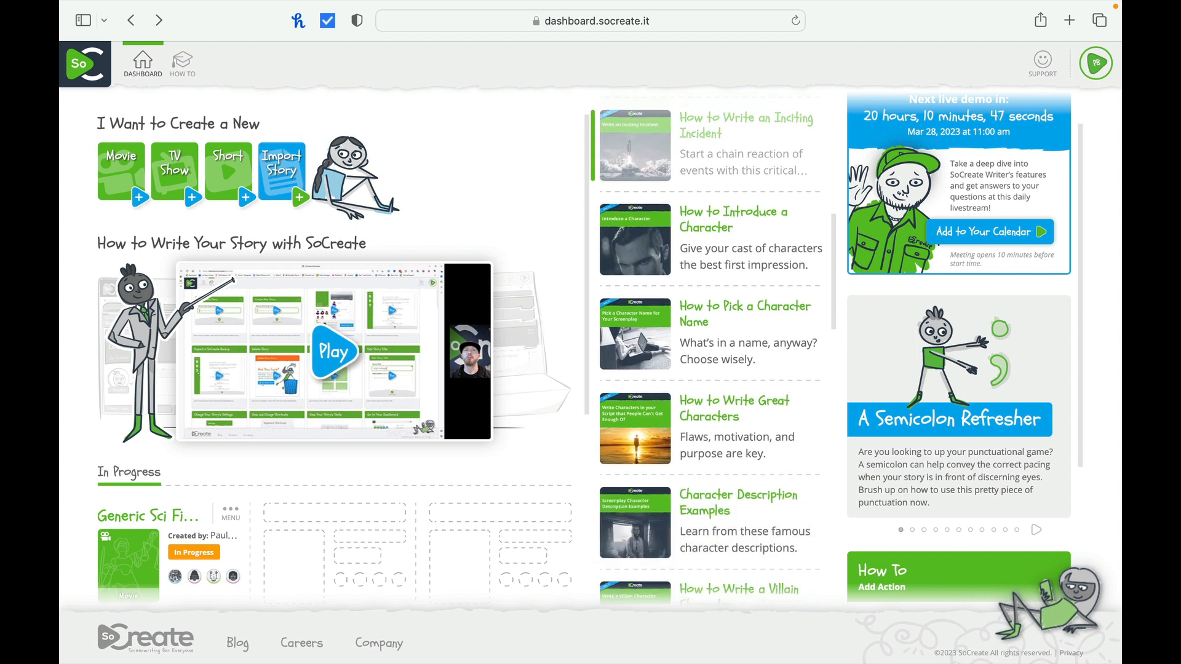
pyautogui.click(739, 511)
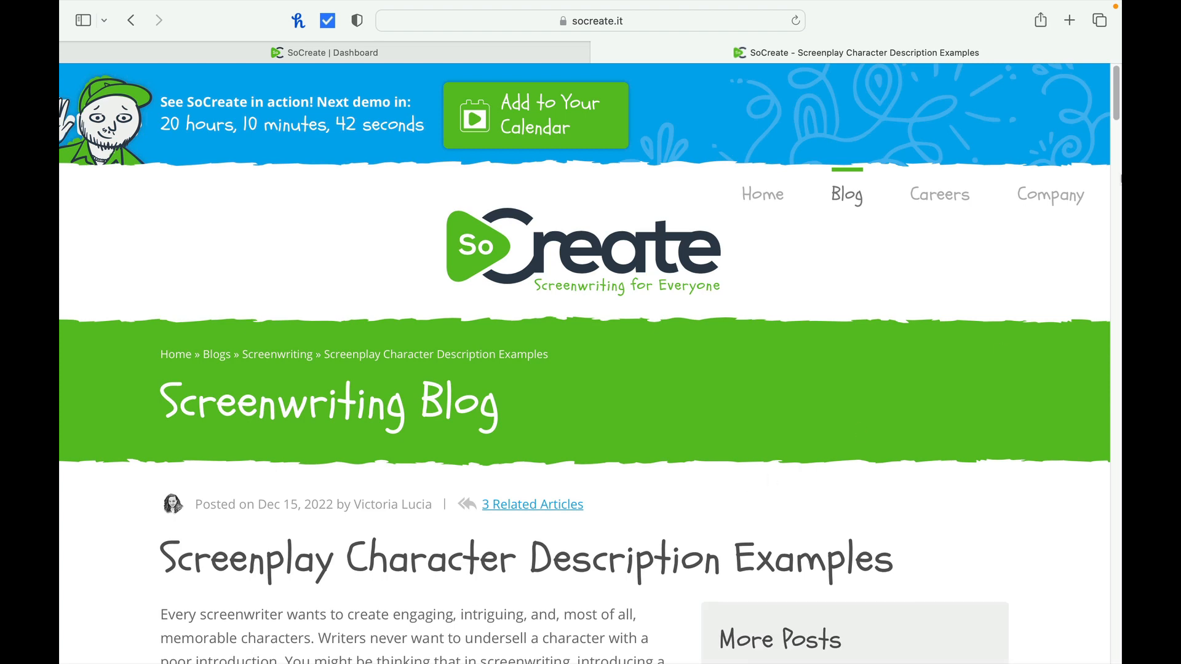
pyautogui.moveTo(1117, 112)
pyautogui.mouseDown()
pyautogui.moveTo(1115, 381)
pyautogui.moveTo(1112, 101)
pyautogui.mouseUp()
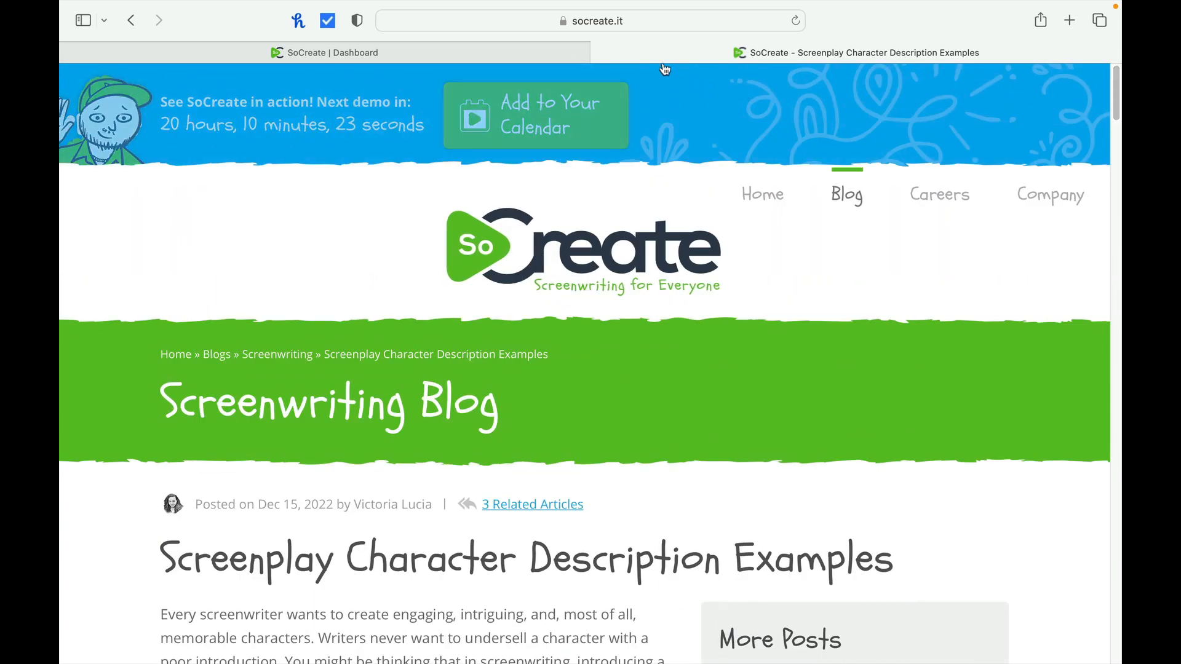
pyautogui.click(600, 53)
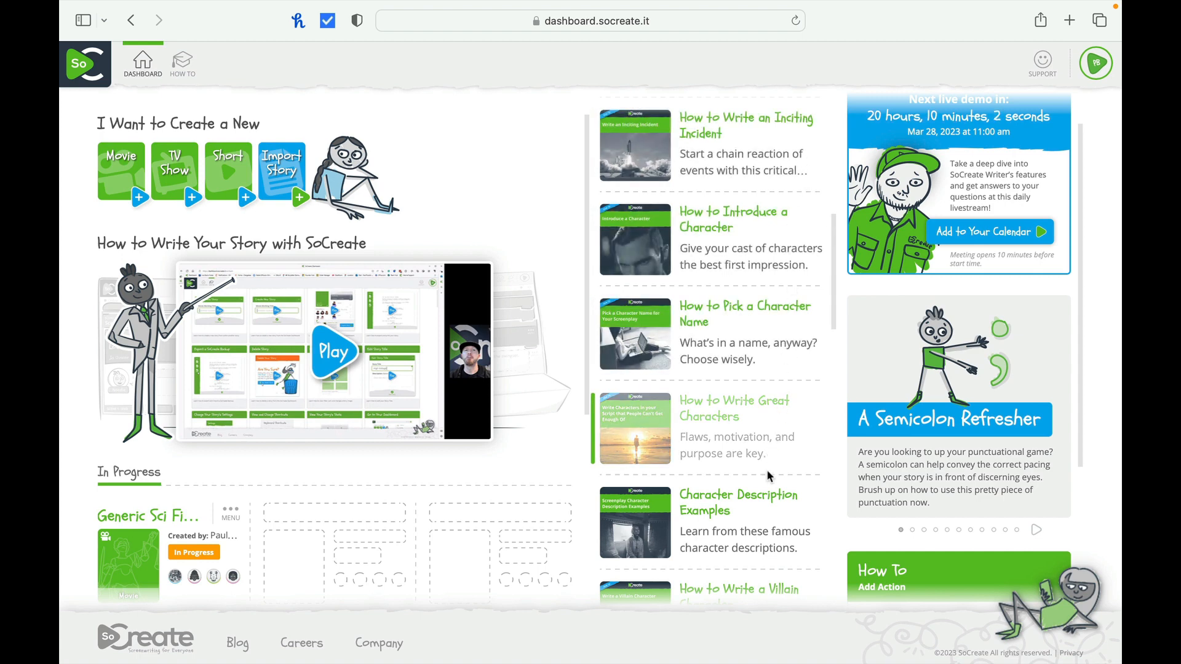
# - Look through the How To tutorials on managing stories, the story stream, characters and dialogue
pyautogui.click(181, 68)
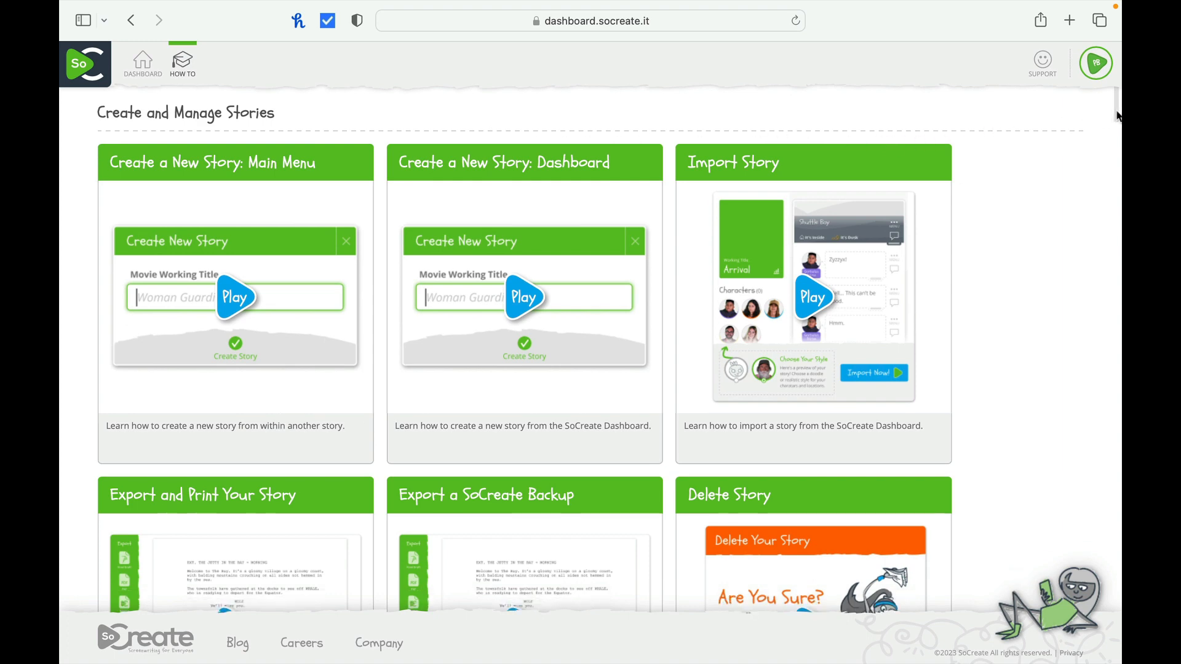
pyautogui.moveTo(1118, 114); pyautogui.dragTo(1119, 150)
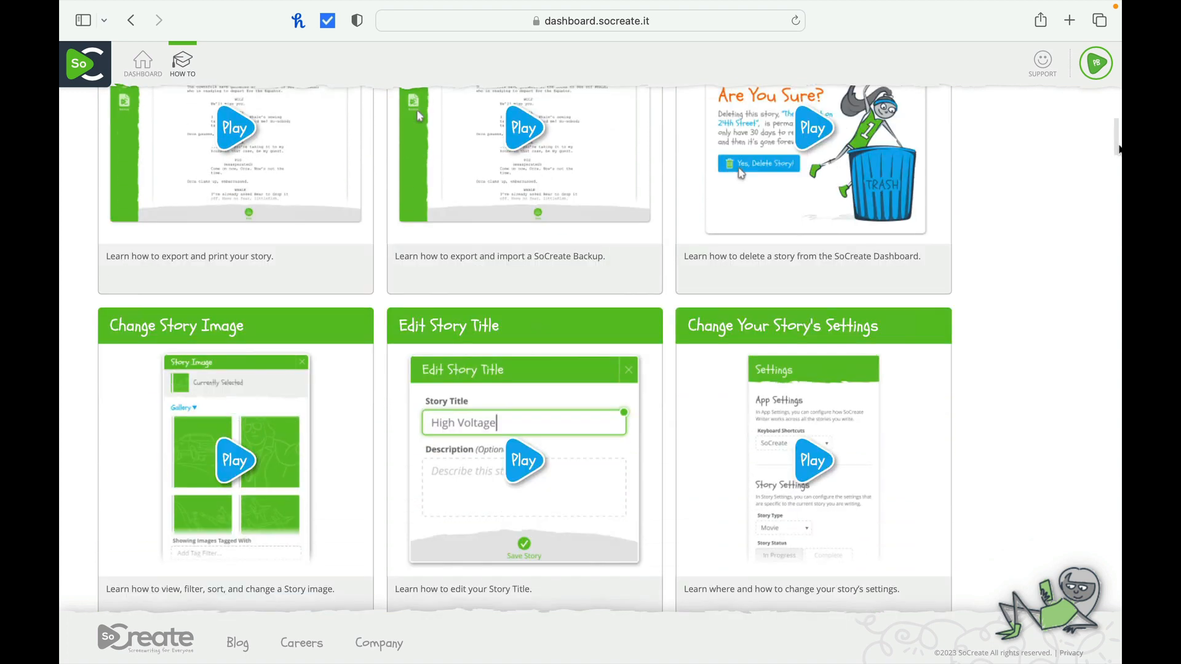
pyautogui.scroll(-6, 590, 497)
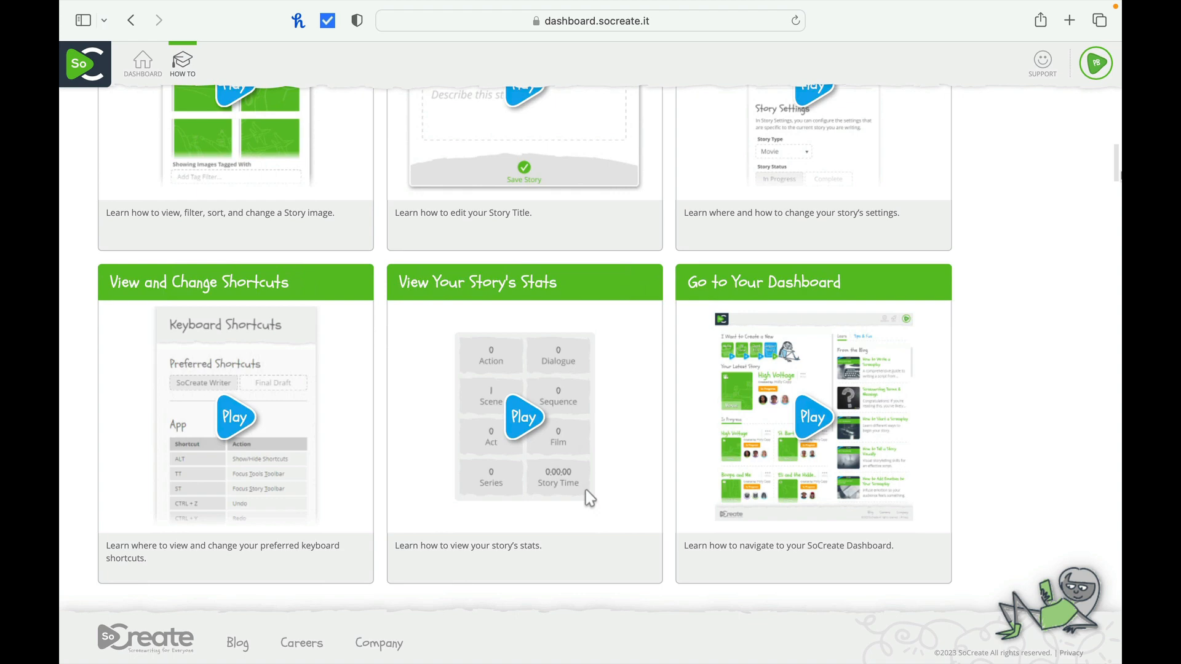
pyautogui.scroll(-5, 525, 334)
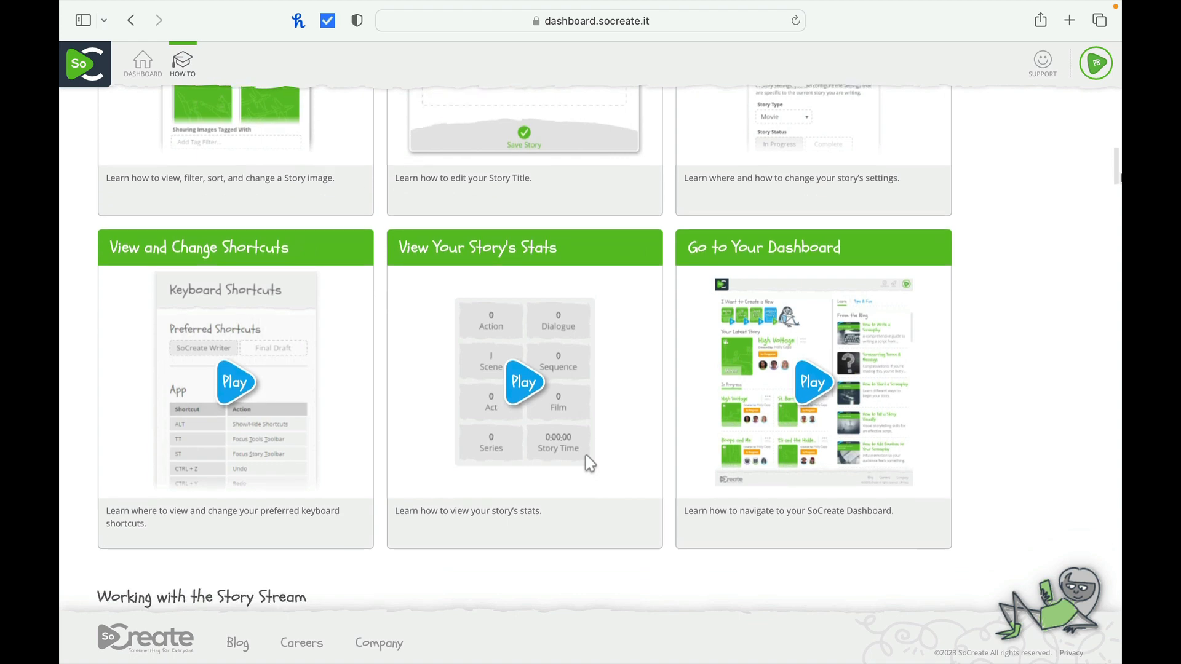
pyautogui.scroll(-3, 526, 349)
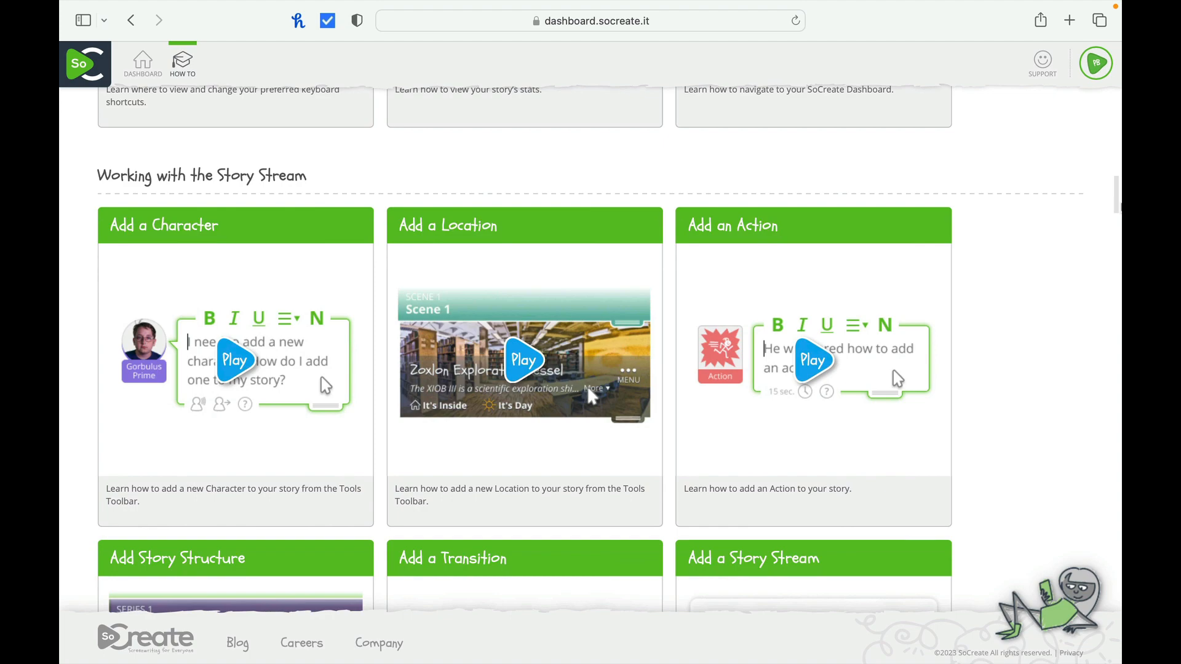
pyautogui.scroll(-10, 527, 349)
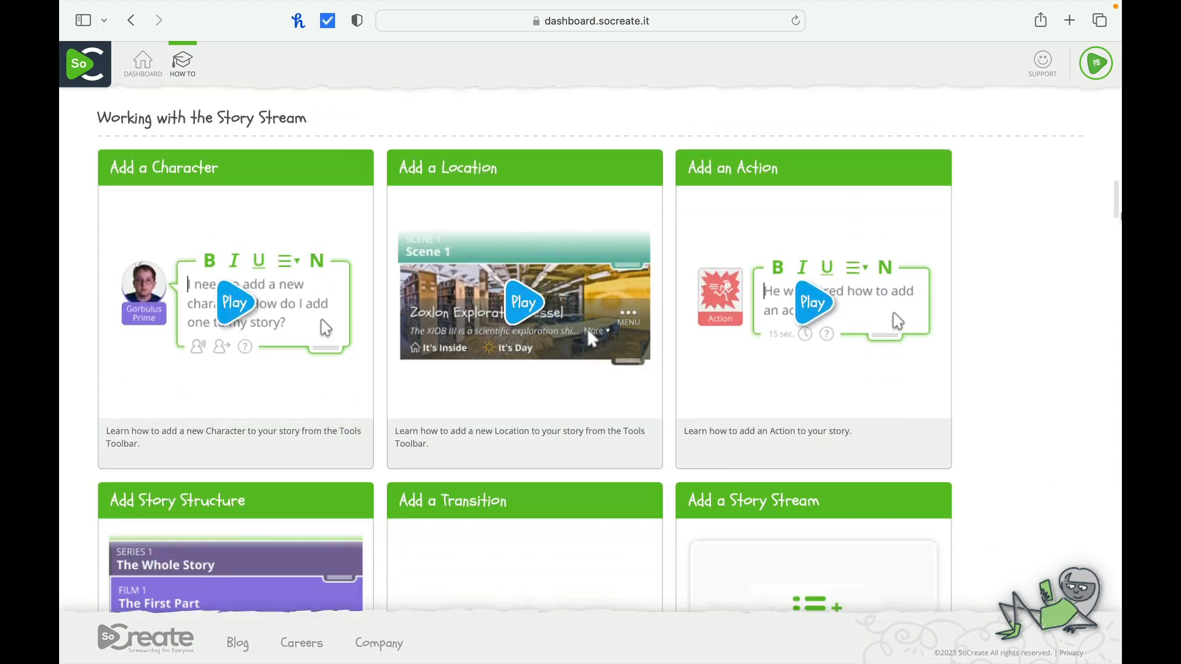
pyautogui.scroll(-18, 527, 349)
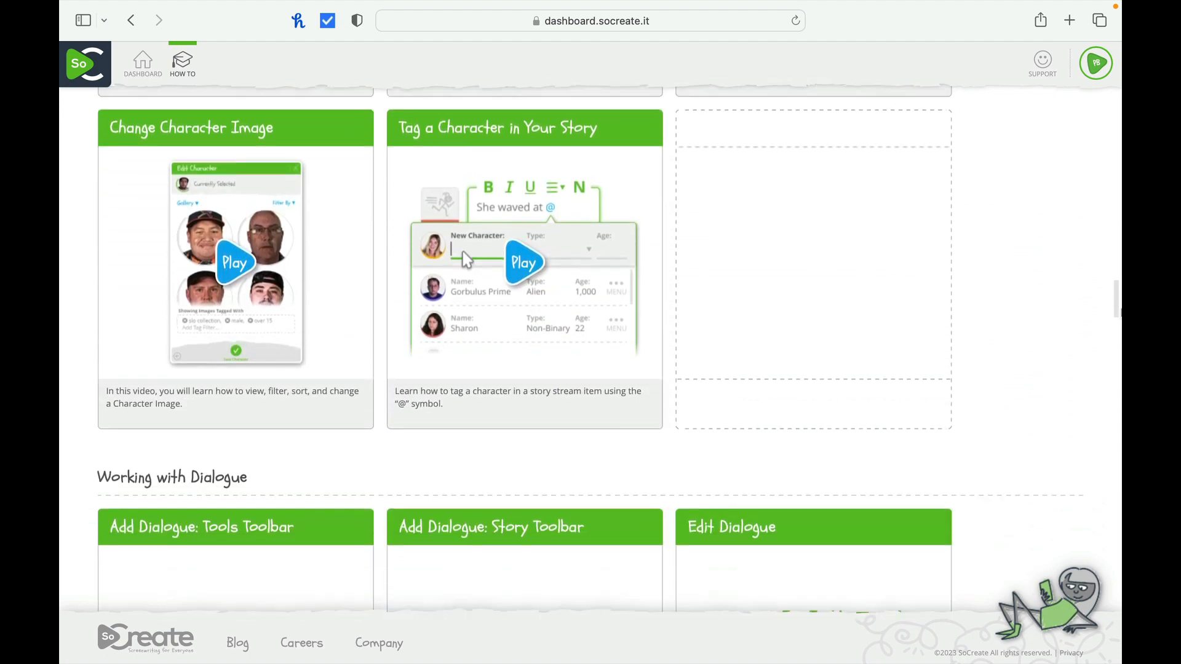
pyautogui.scroll(-5, 526, 349)
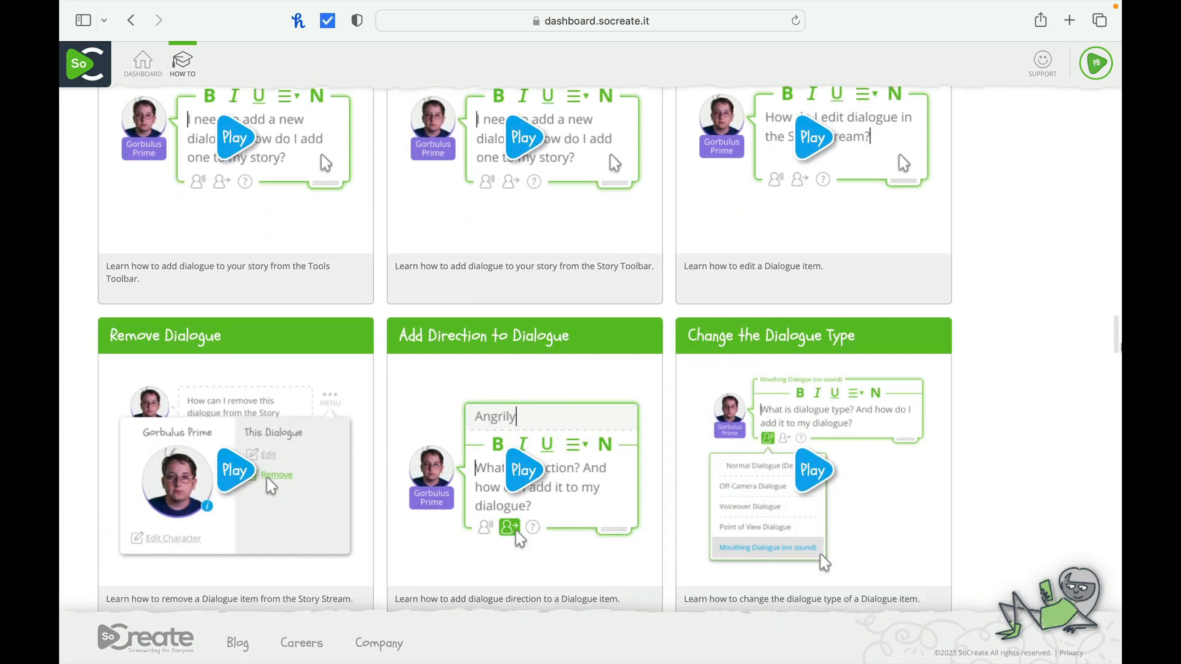
pyautogui.scroll(9, 527, 349)
pyautogui.scroll(20, 526, 78)
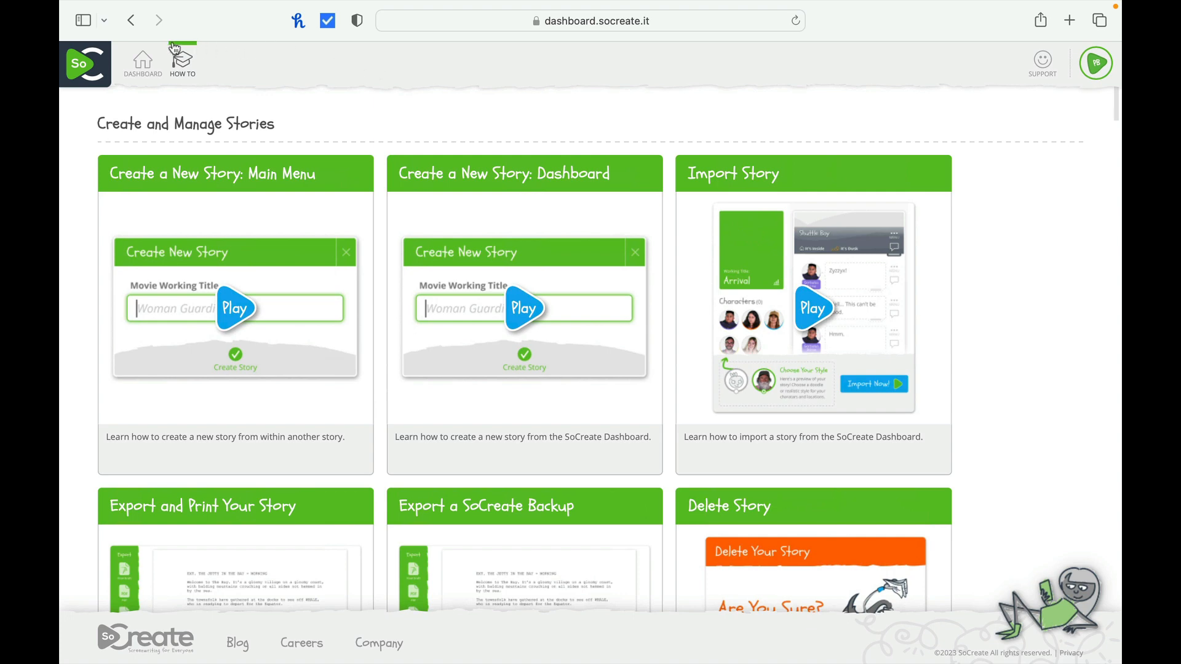
# - Create a new movie story from the dashboard with the working title "Screenwriting1"
pyautogui.click(146, 64)
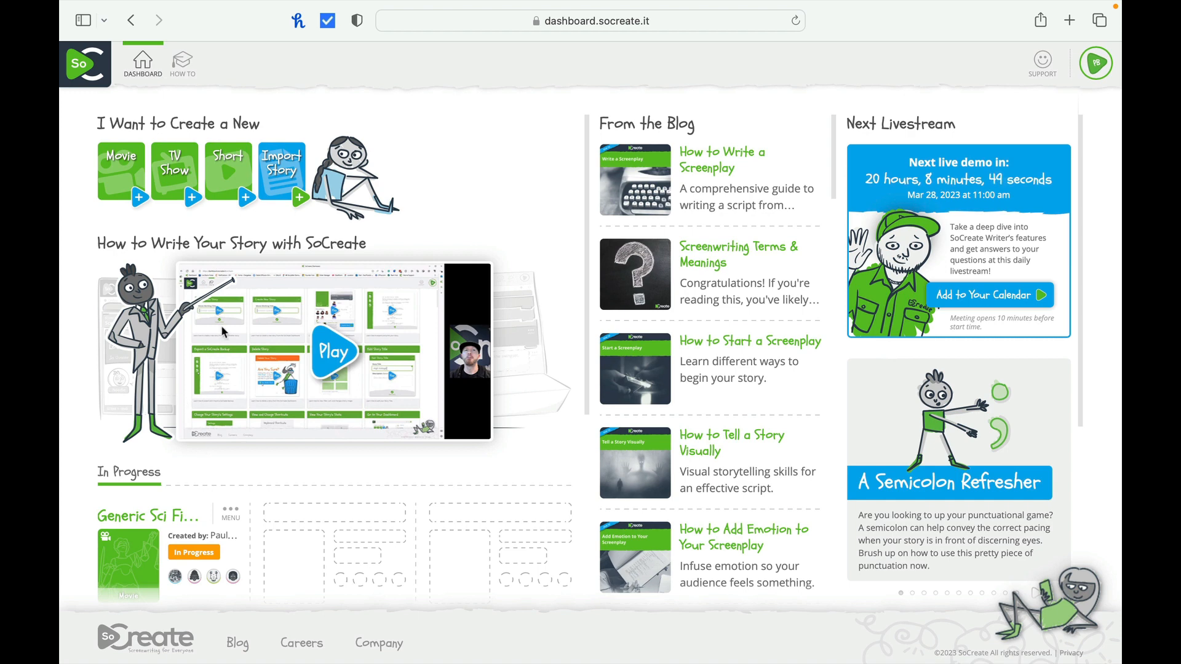
pyautogui.click(116, 177)
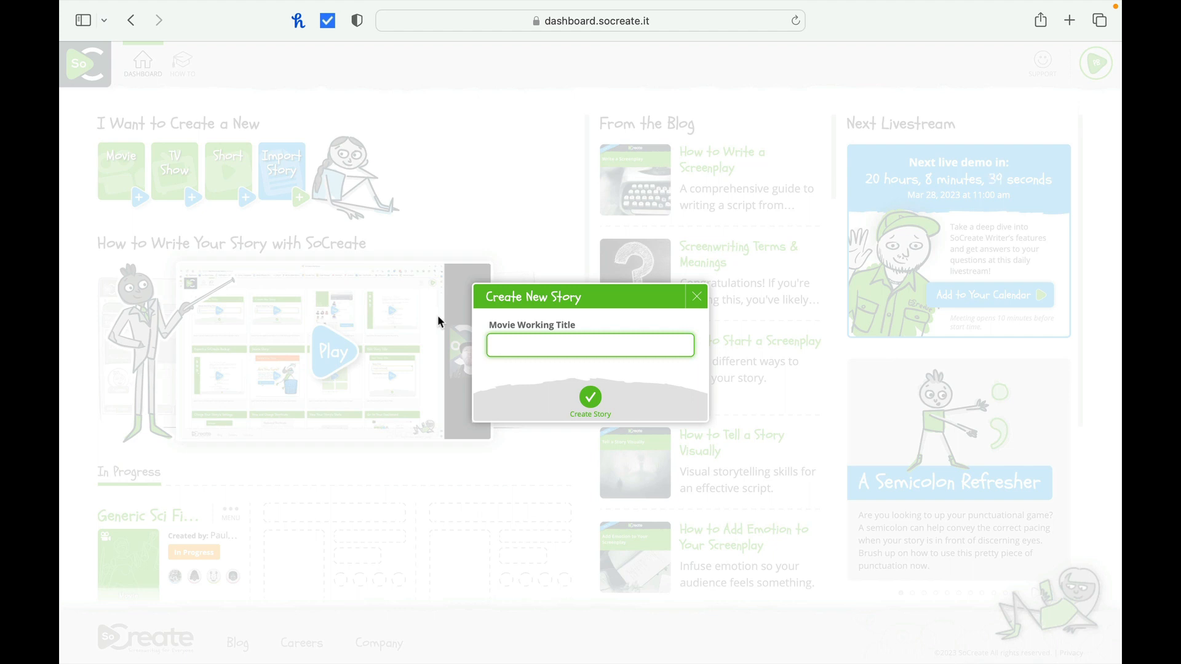
pyautogui.write('Screenwriting1')
pyautogui.click(592, 399)
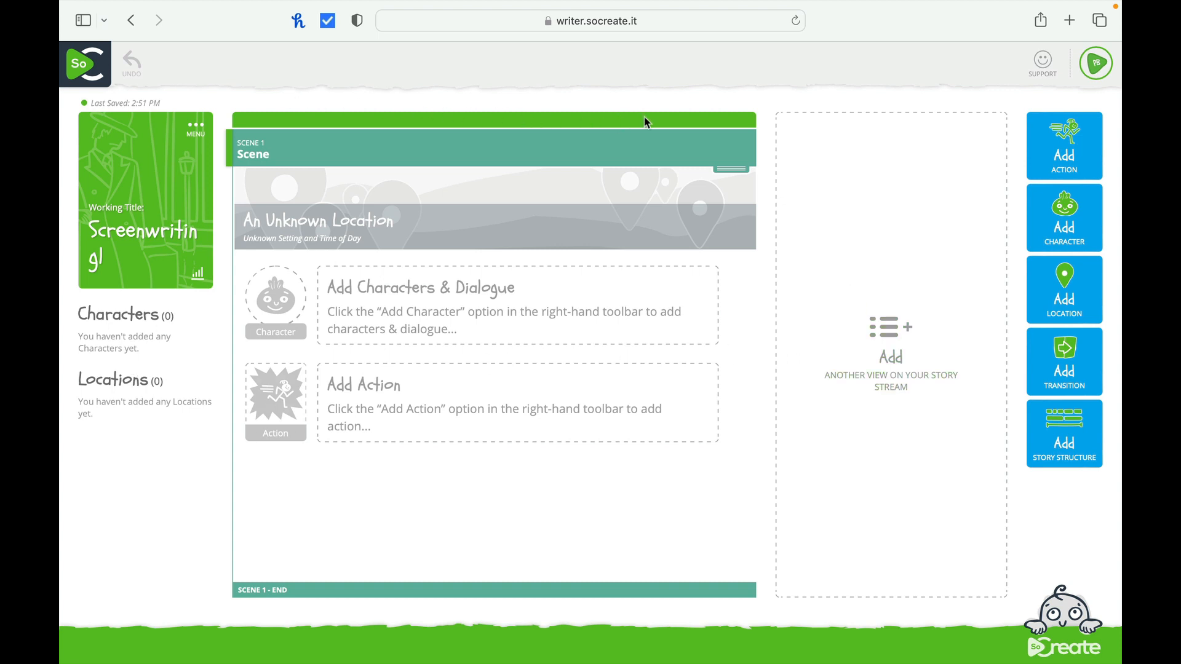
# - Add a location named "Store" to the scene, using the first storefront street image in the gallery
pyautogui.click(1036, 287)
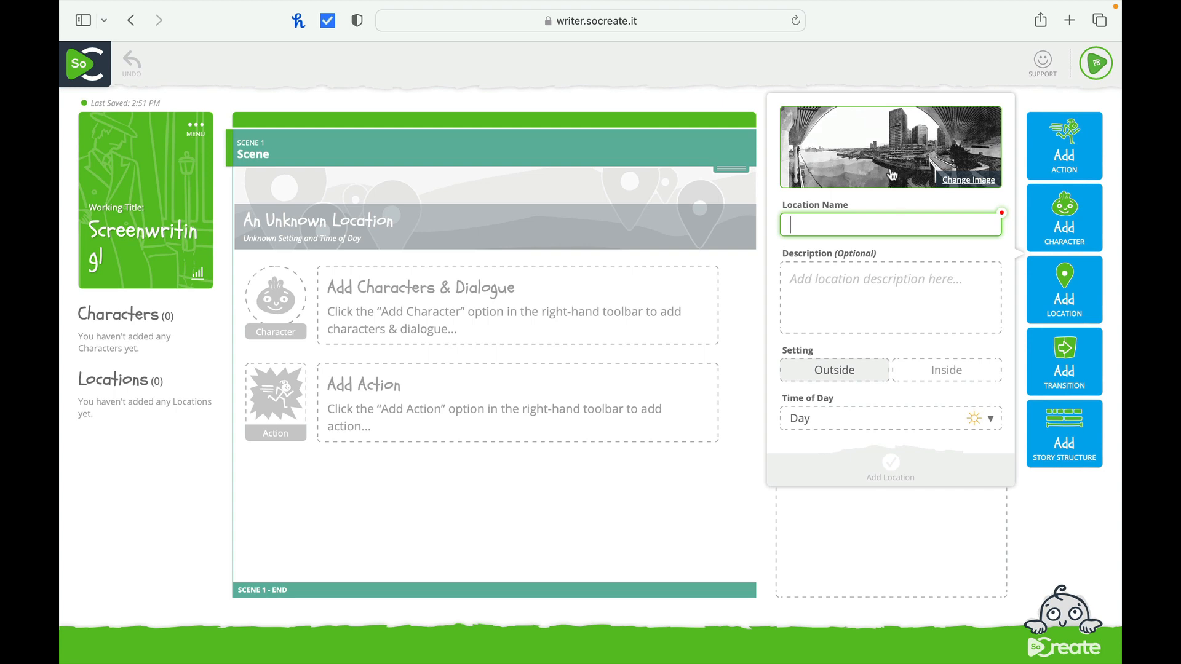
pyautogui.click(966, 182)
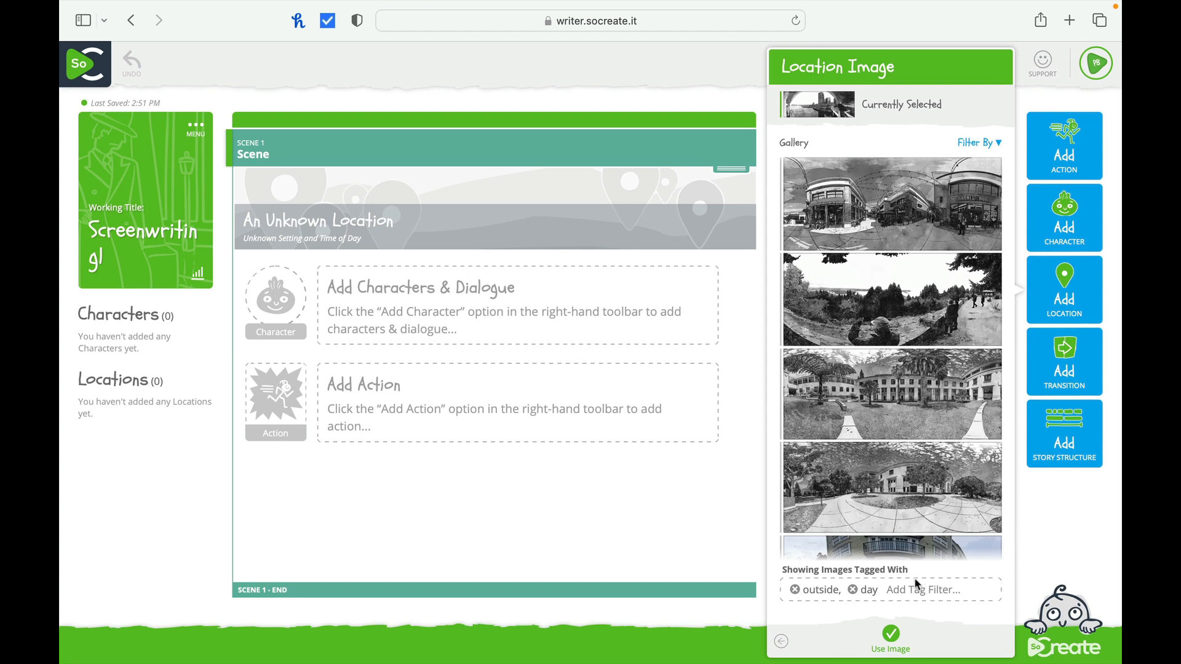
pyautogui.click(902, 207)
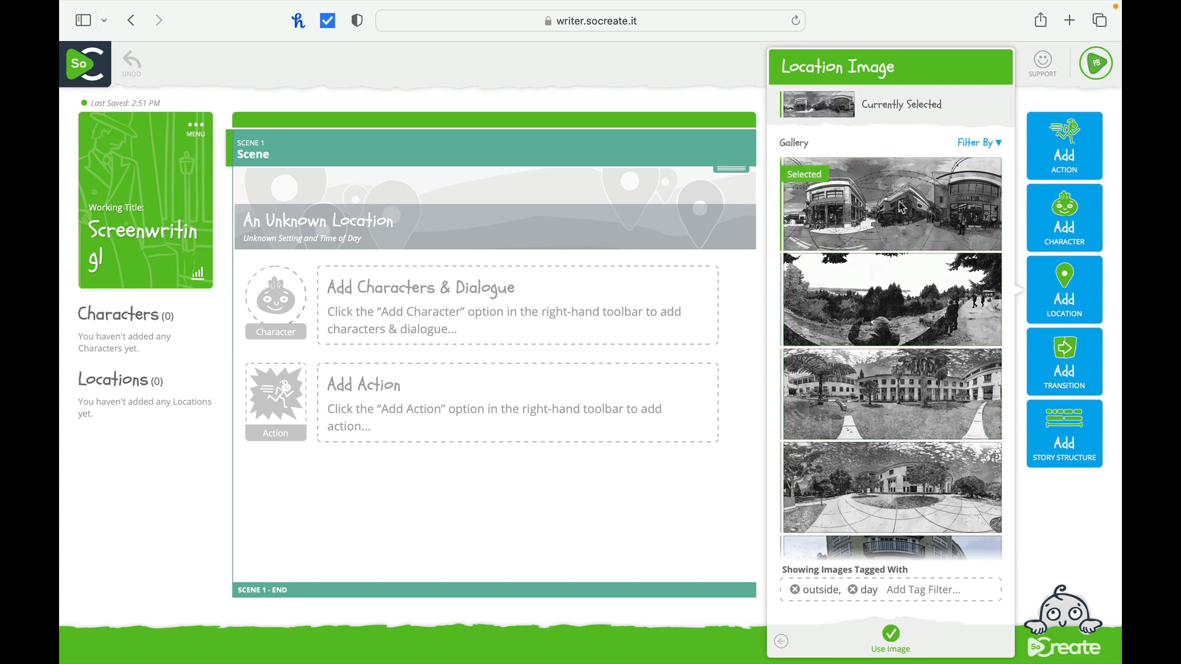
pyautogui.click(892, 635)
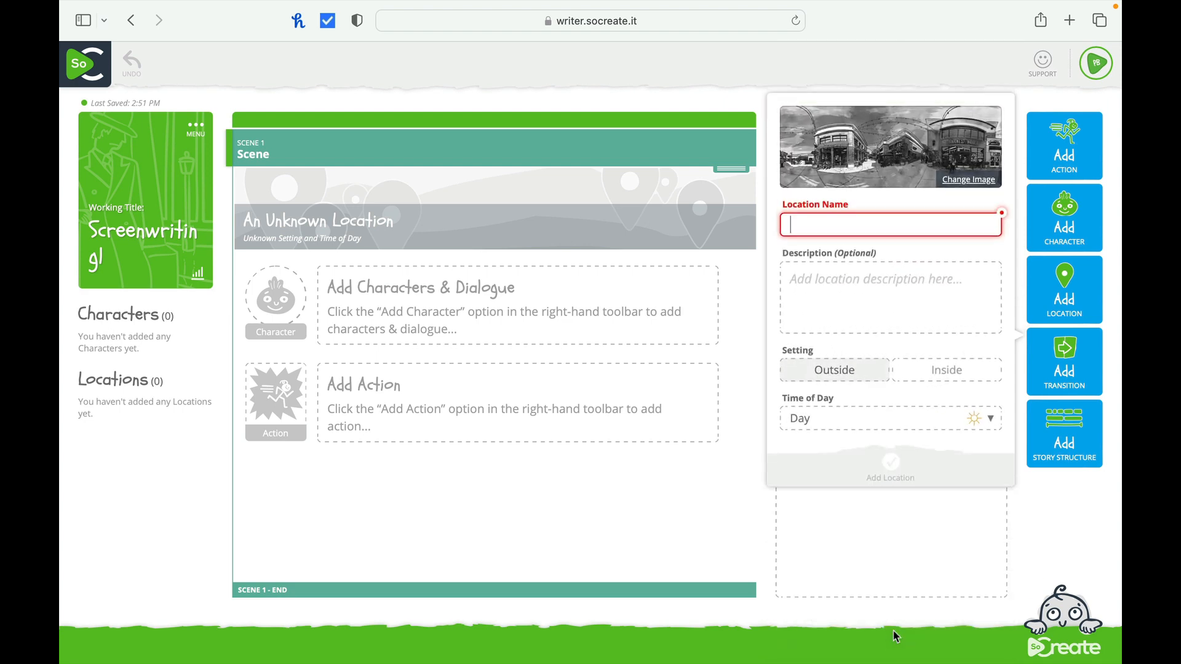
pyautogui.click(816, 215)
pyautogui.write('Store')
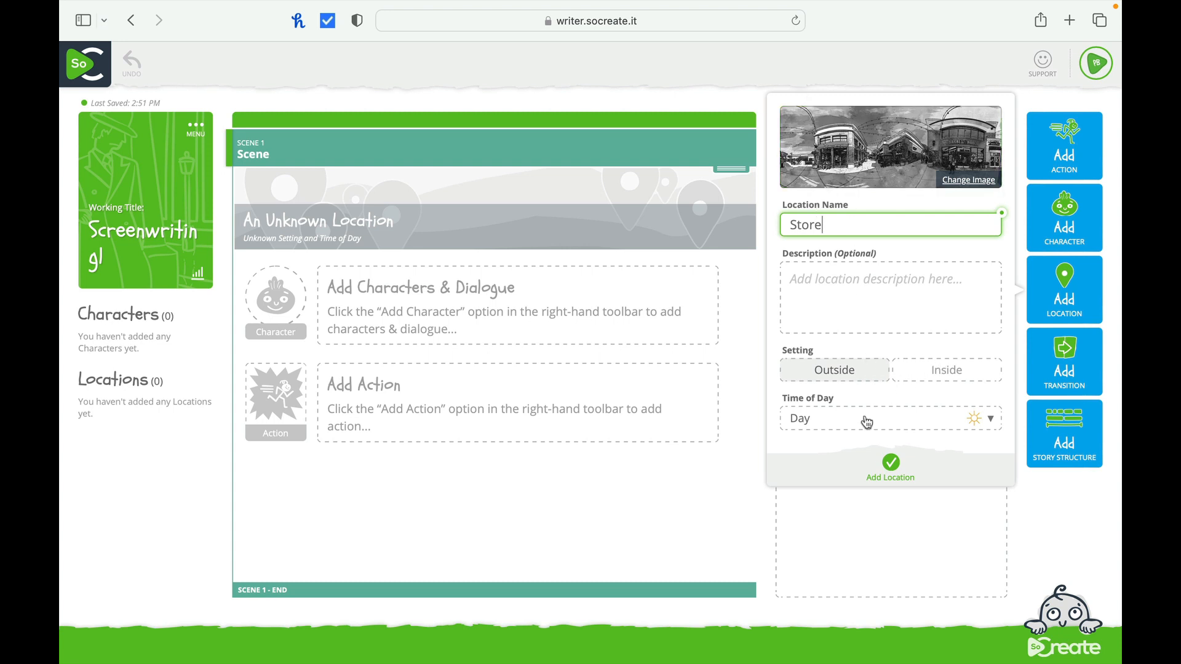
pyautogui.click(892, 465)
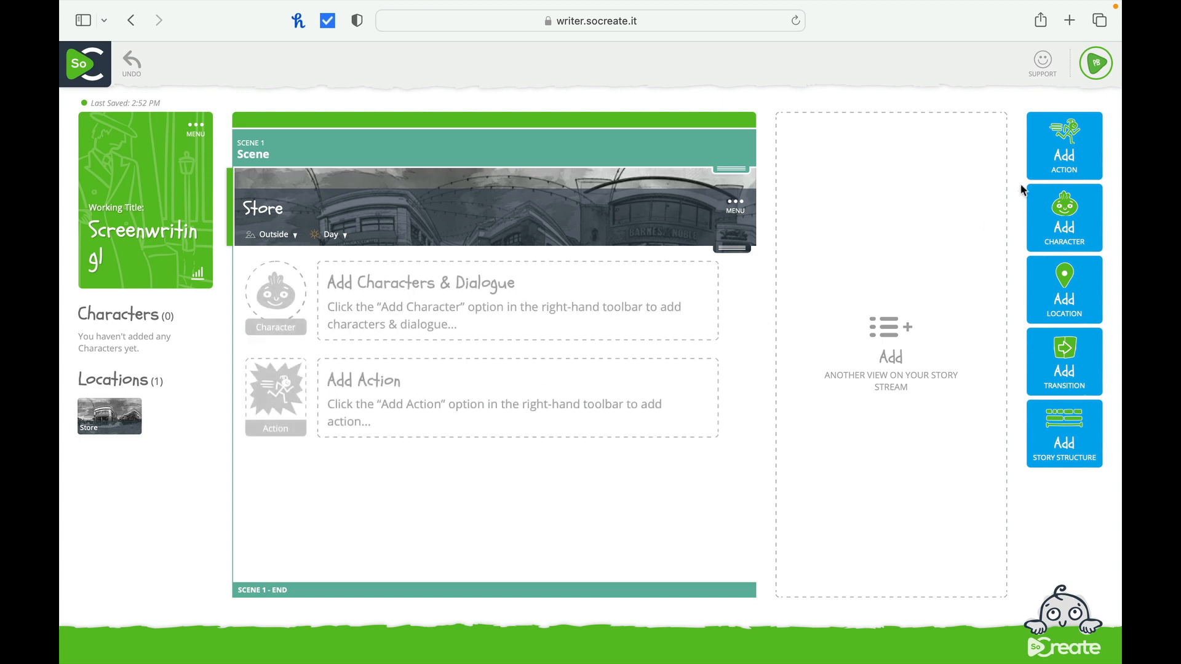
# - Add the action "There is a car coming down the road. Susie a marine is looking at it warily as she is in a dangerous frame of mind."
pyautogui.click(1061, 150)
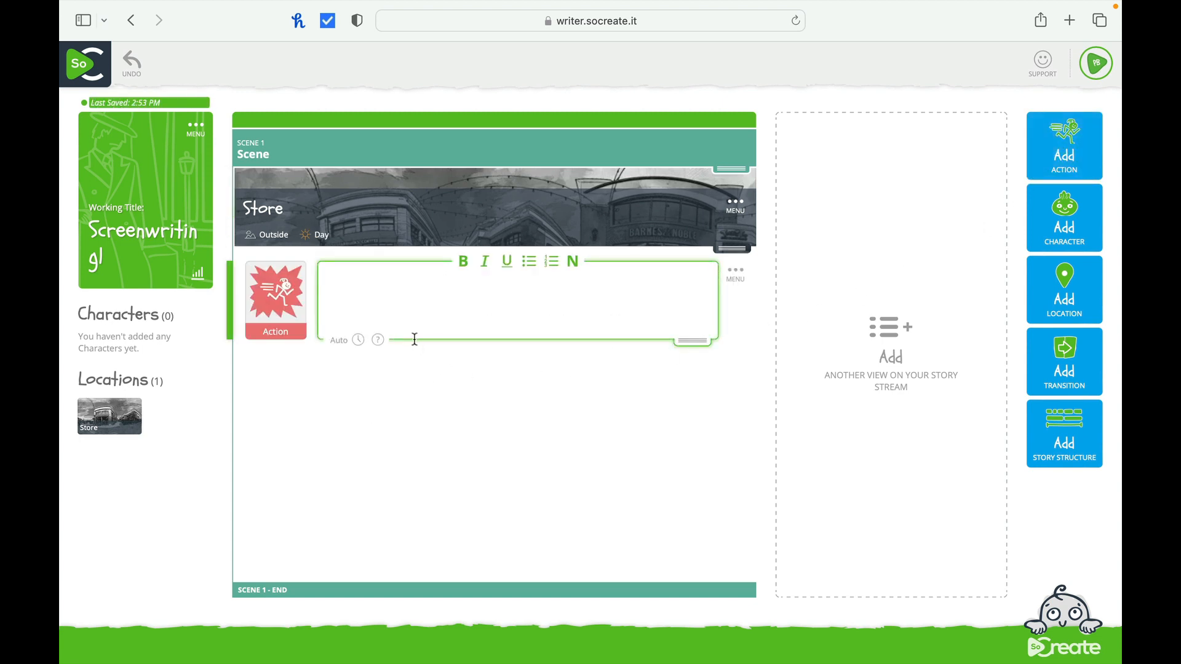
pyautogui.write('There is a car')
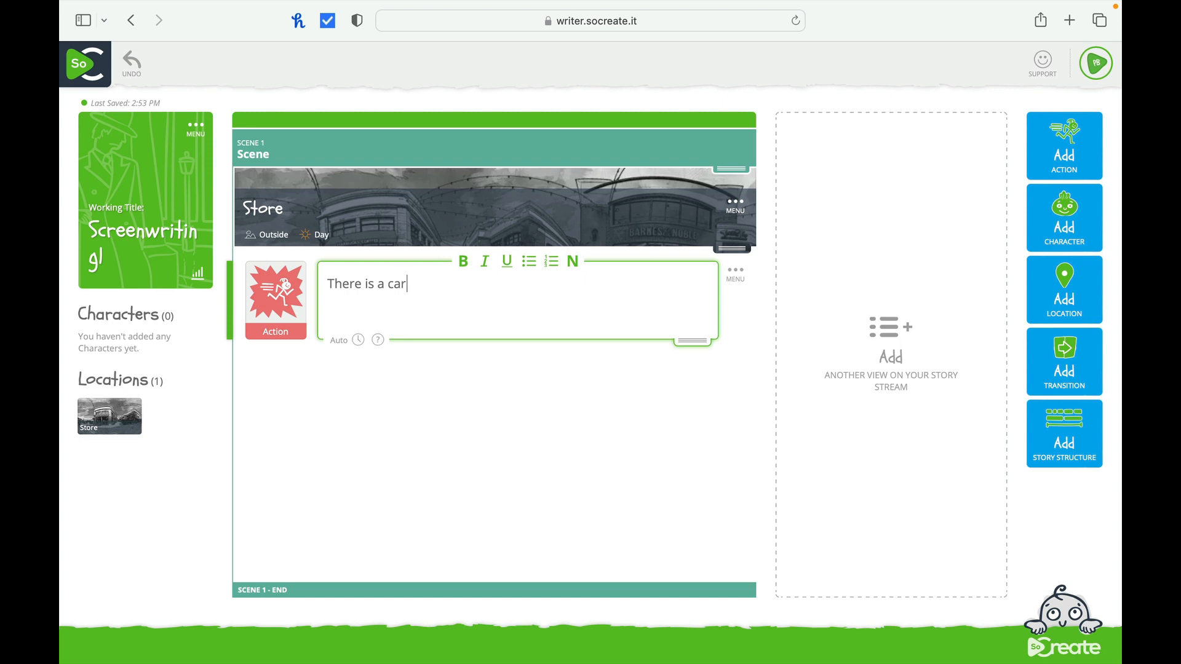
pyautogui.write(' coming down the road.')
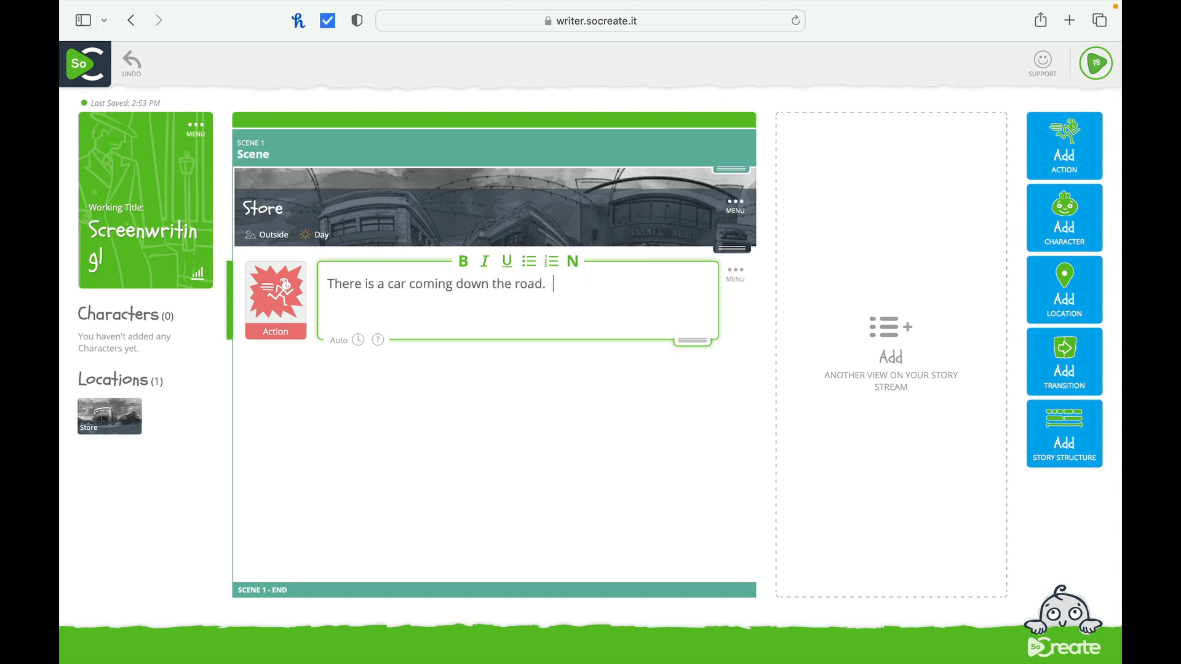
pyautogui.write('  Susie')
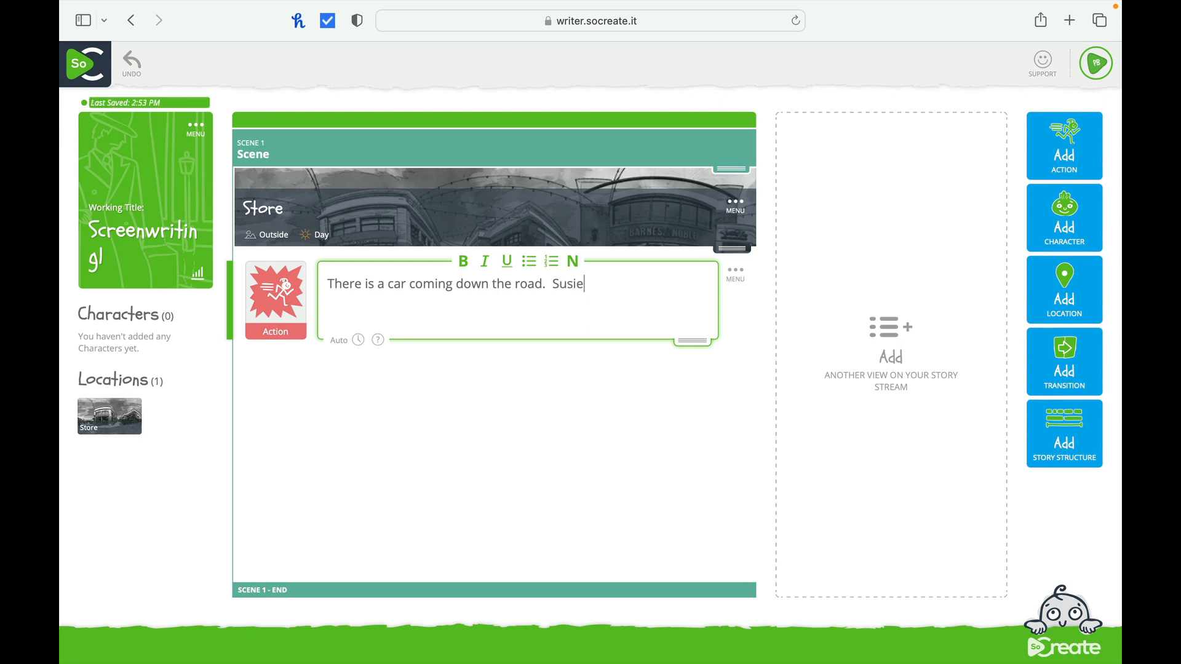
pyautogui.write(' a m')
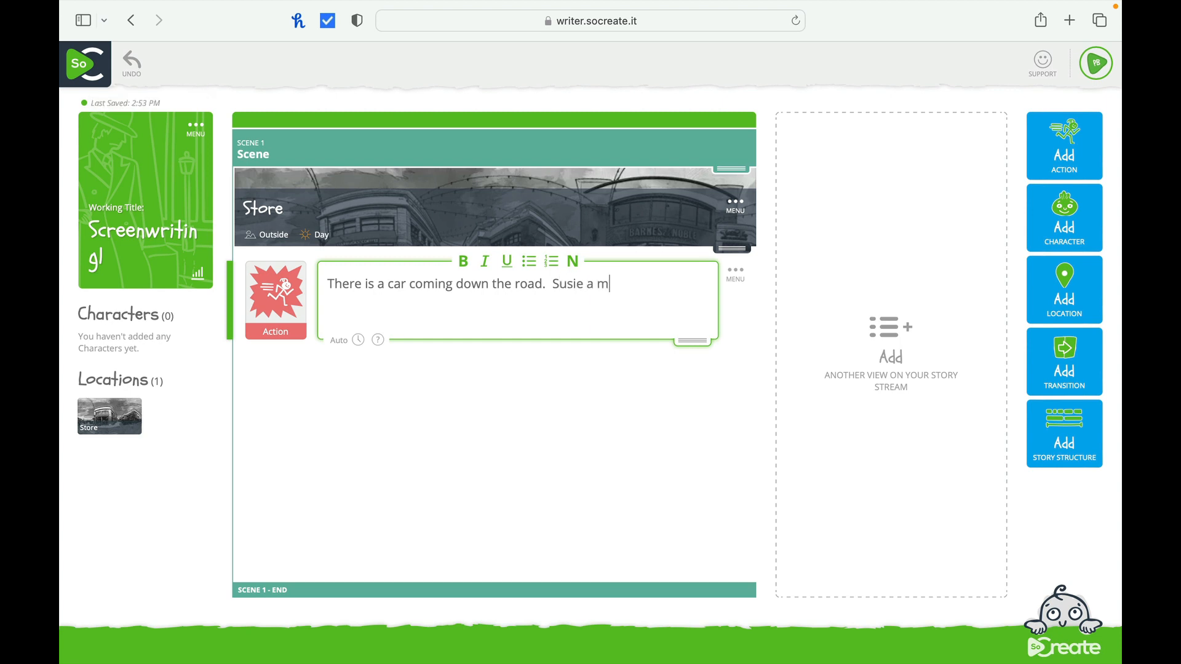
pyautogui.write('arine is looking at it wari')
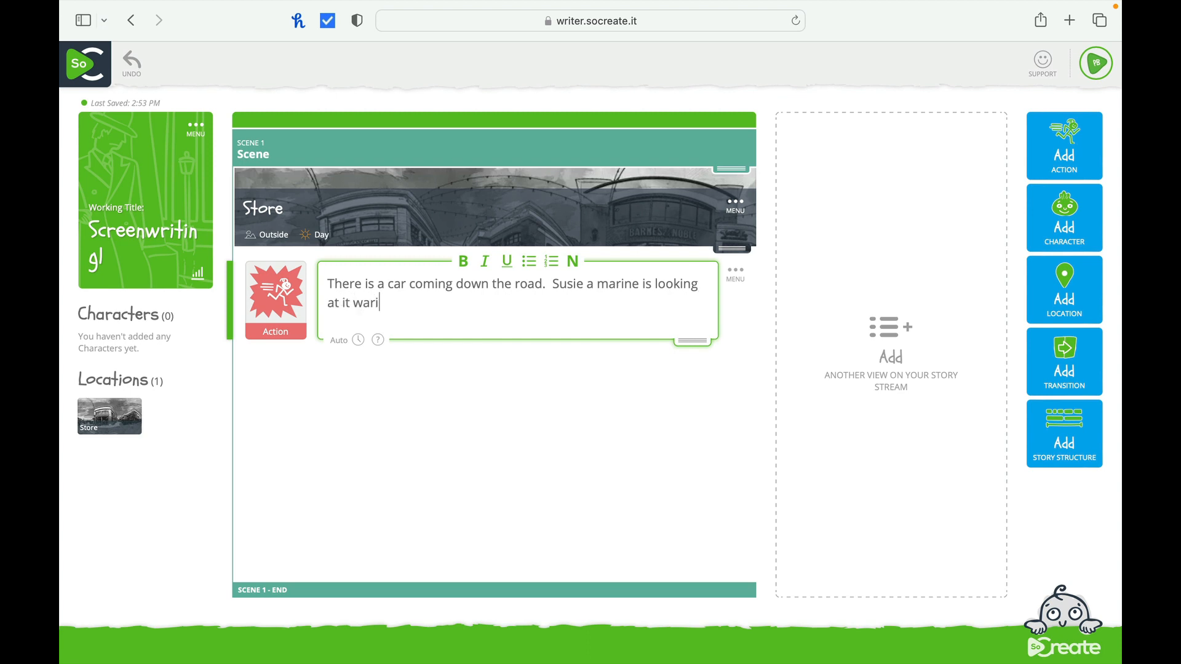
pyautogui.write('ly as she is in')
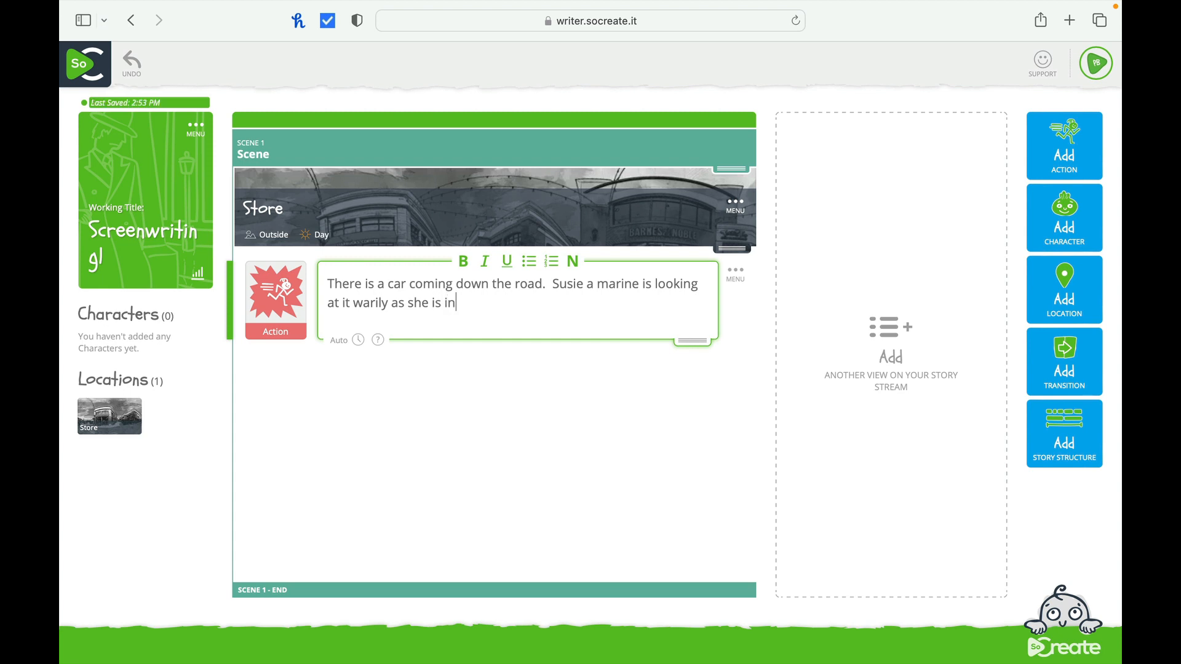
pyautogui.write(' a dangerous ')
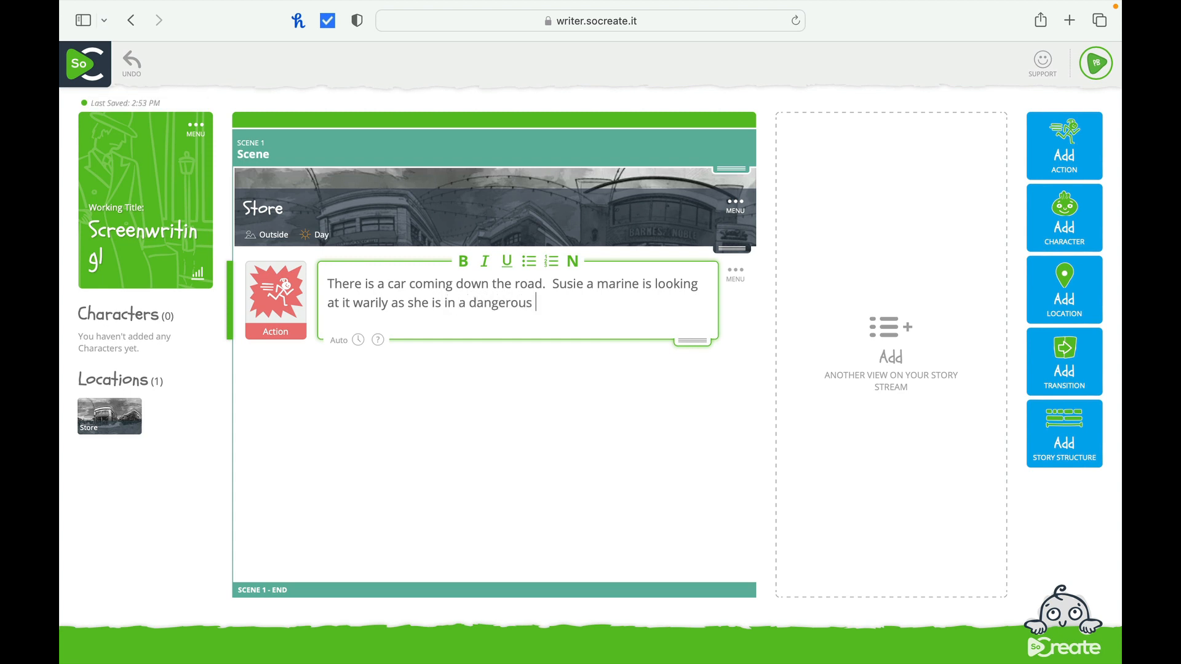
pyautogui.write('frame of mind.')
# - Add a female character named "Susie", aged 25, keeping the suggested portrait of the young woman with curly red hair
pyautogui.click(1058, 225)
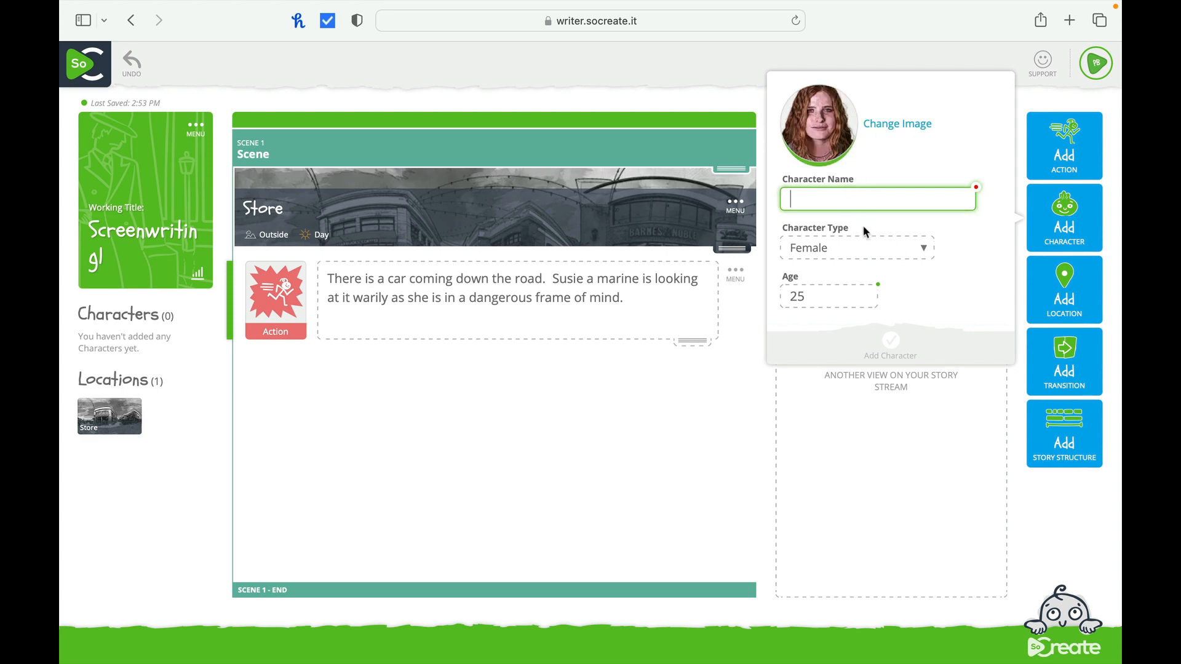
pyautogui.click(909, 125)
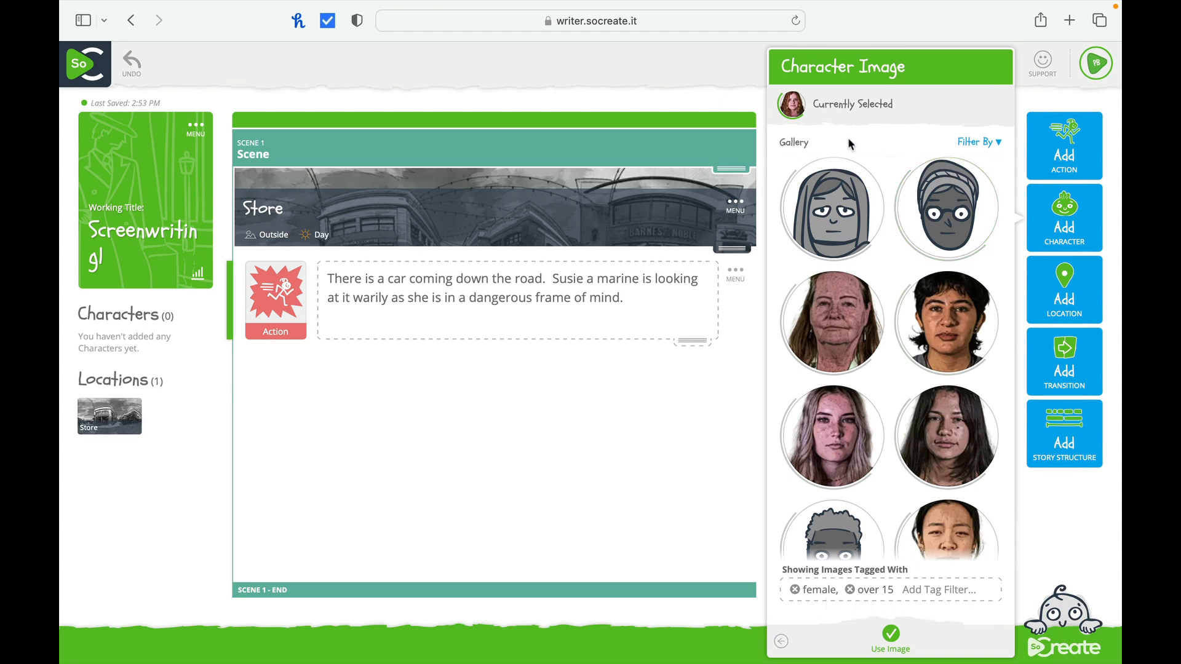
pyautogui.click(892, 643)
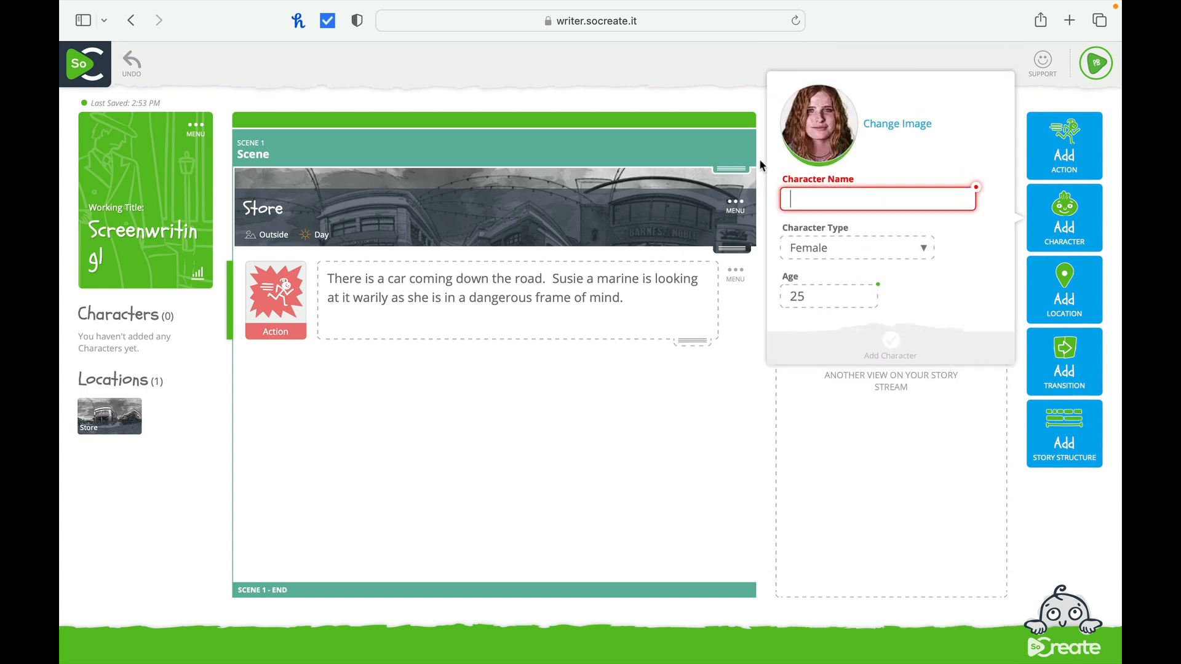
pyautogui.click(805, 196)
pyautogui.write('Susie')
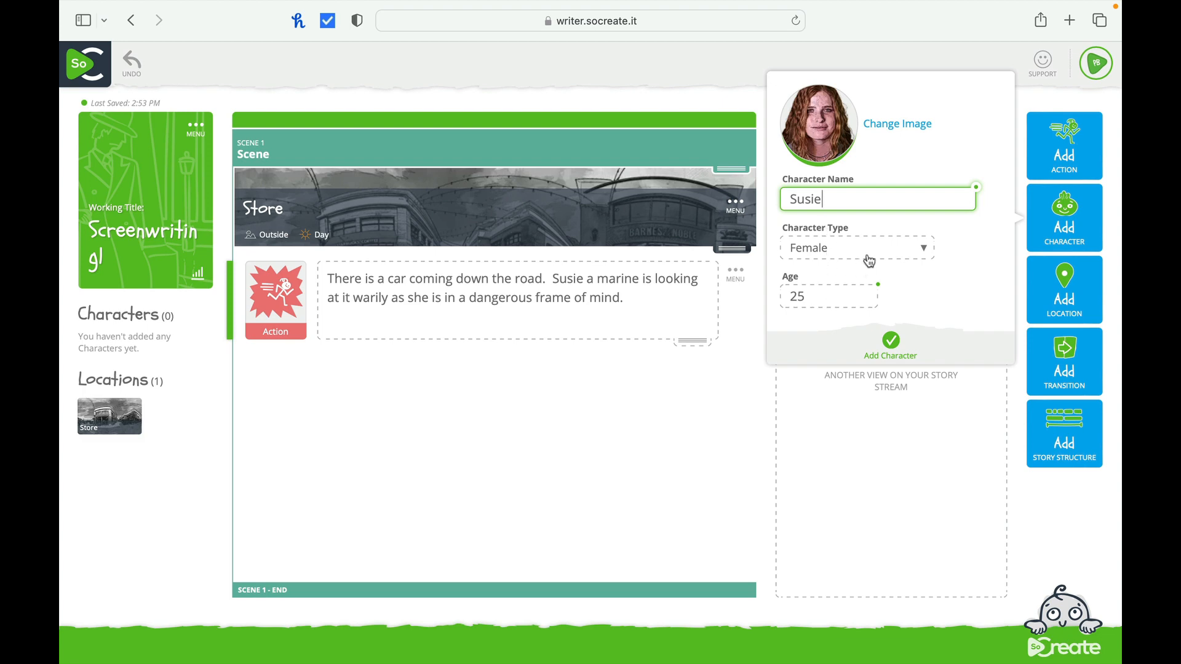
pyautogui.click(922, 251)
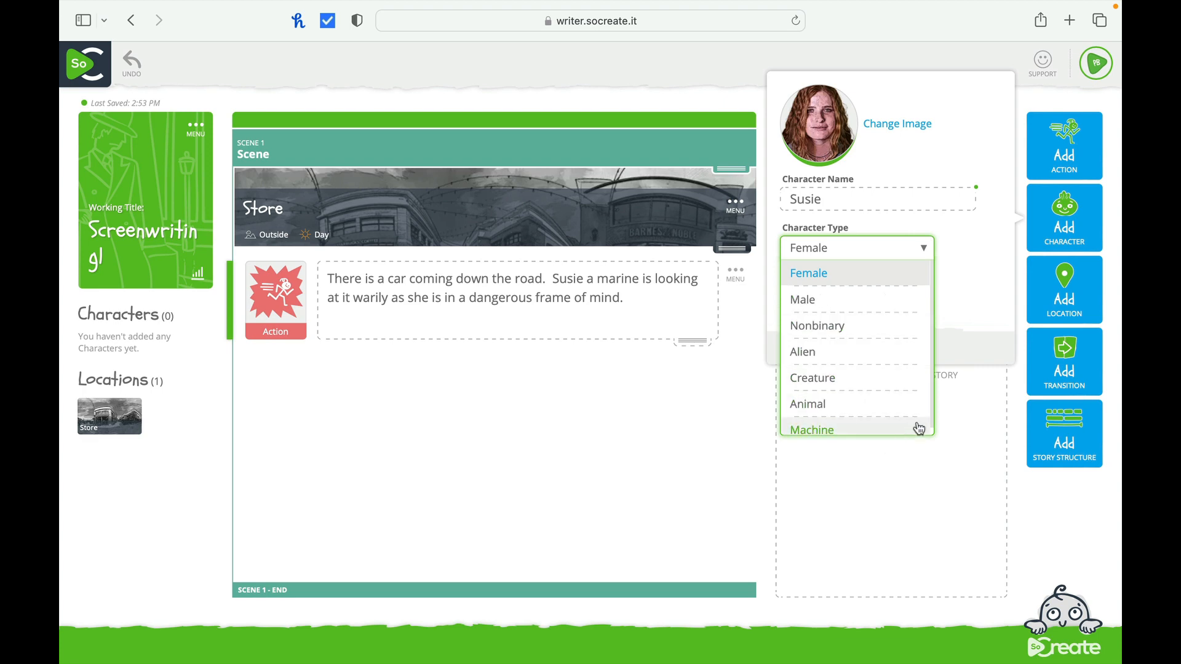
pyautogui.scroll(-1, 932, 411)
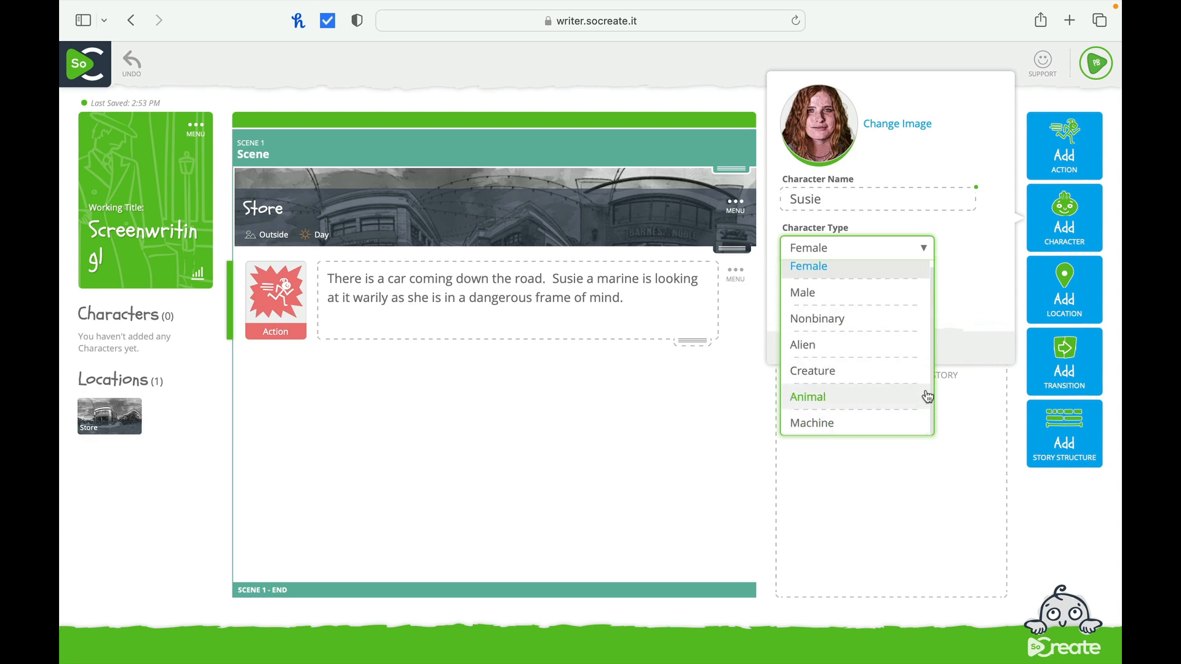
pyautogui.click(967, 277)
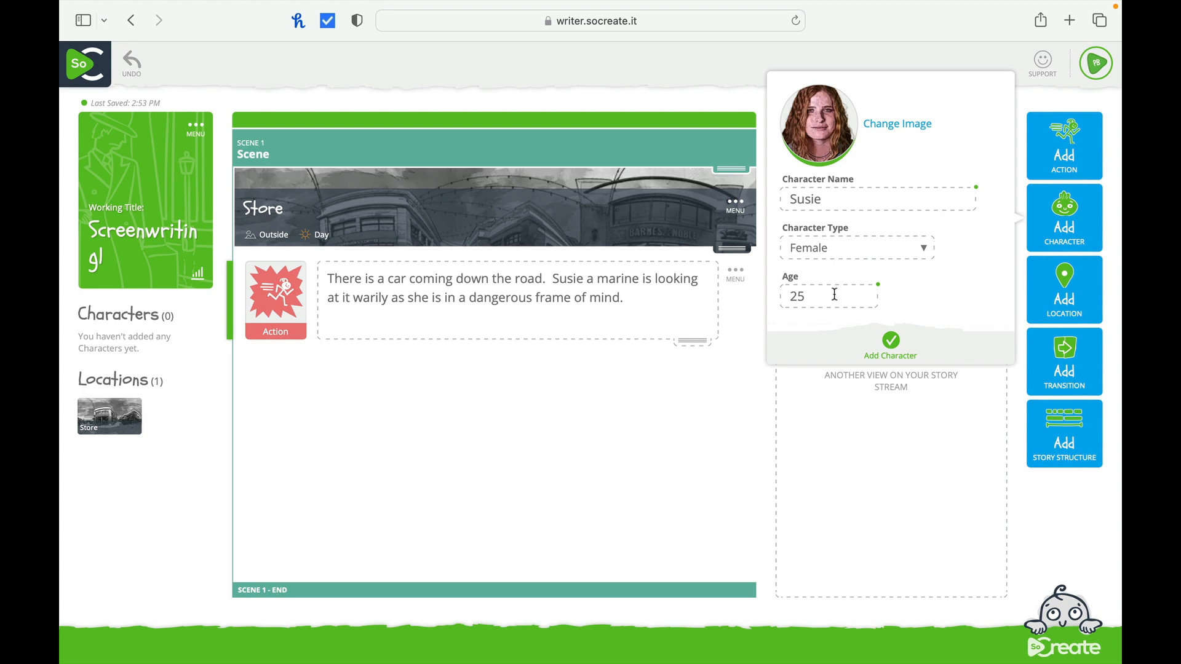
pyautogui.click(892, 342)
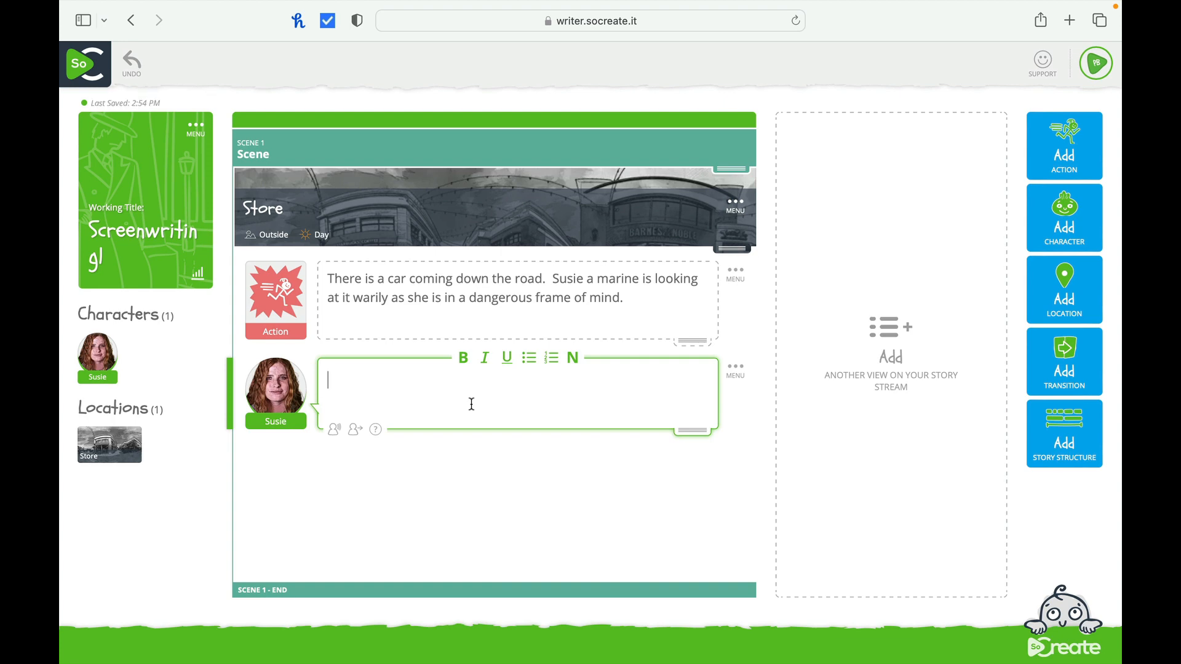
# - Write Susie's dialogue line "I wonder what that car is going to do?" below the action
pyautogui.write('I wonder what that ca')
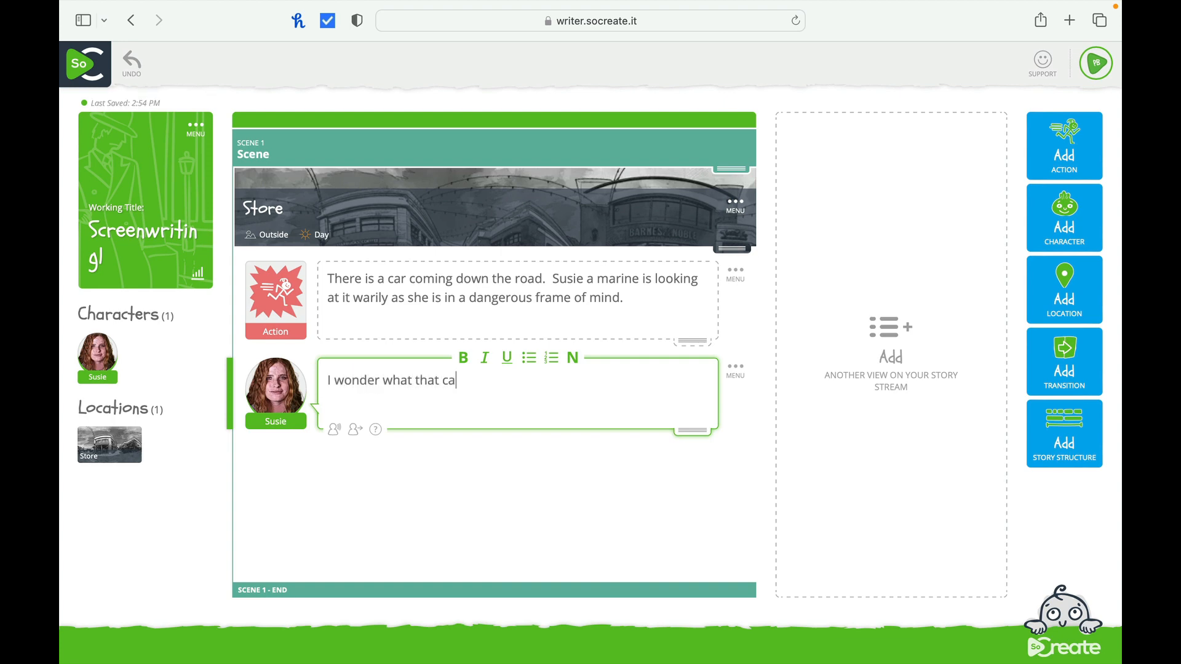
pyautogui.write('r is going to do?')
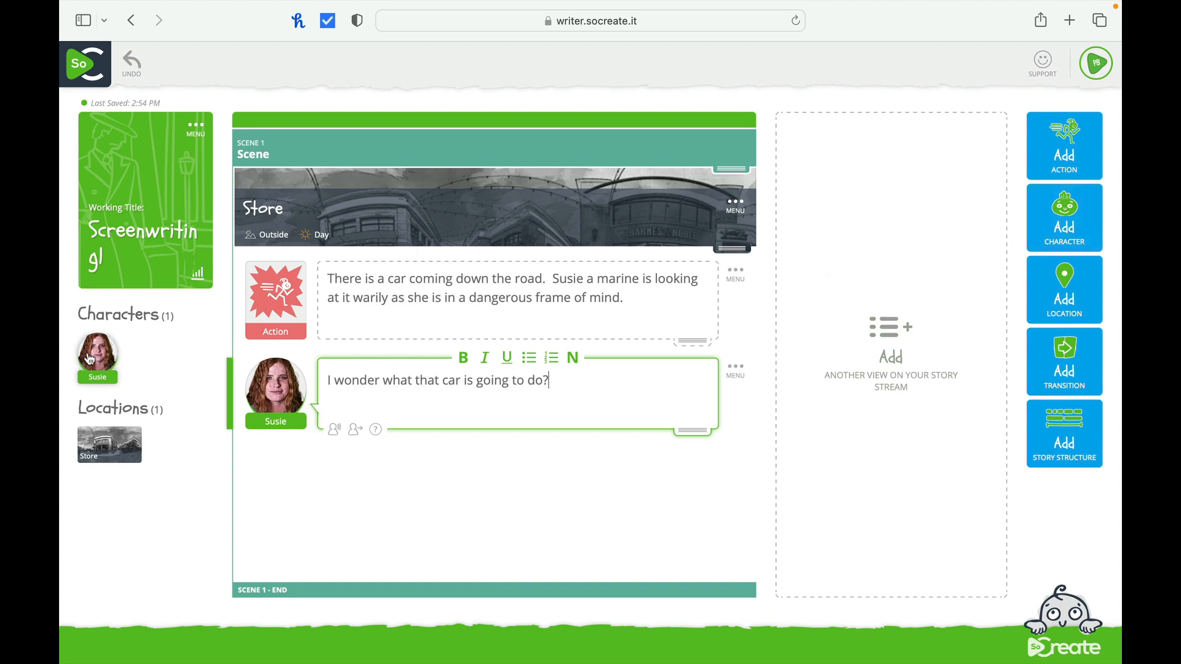
# - Open the story's export and print preview and examine the formatted screenplay on page 2
pyautogui.moveTo(91, 361)
pyautogui.click(92, 71)
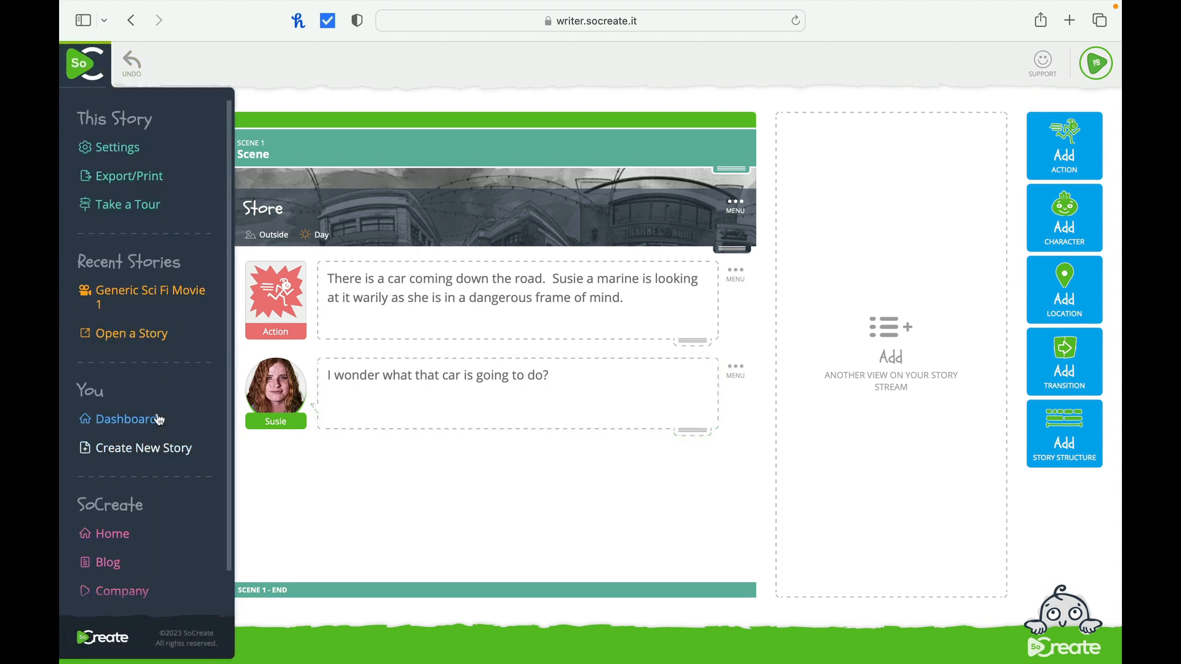
pyautogui.click(154, 177)
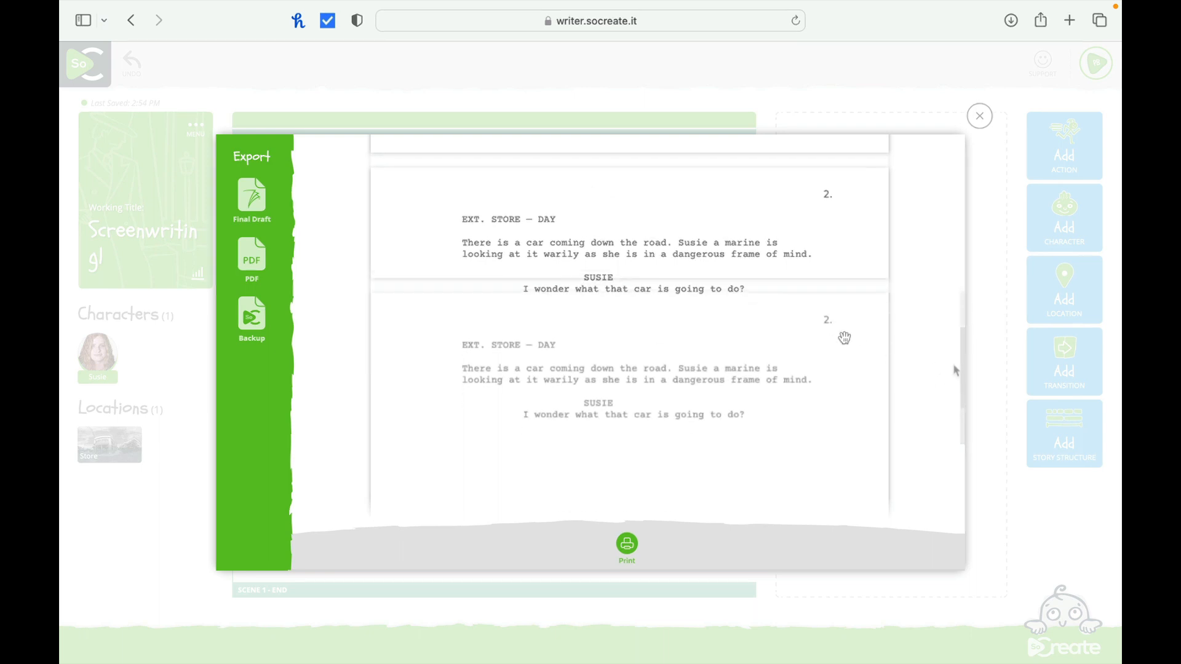
pyautogui.moveTo(955, 367); pyautogui.dragTo(958, 398)
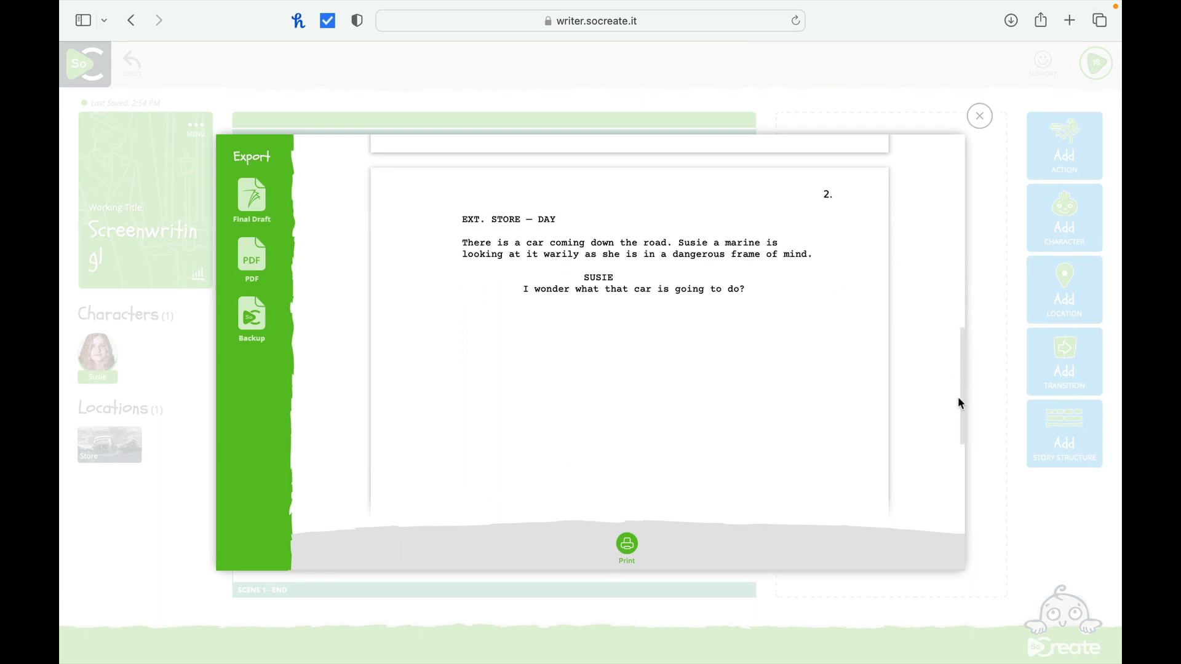